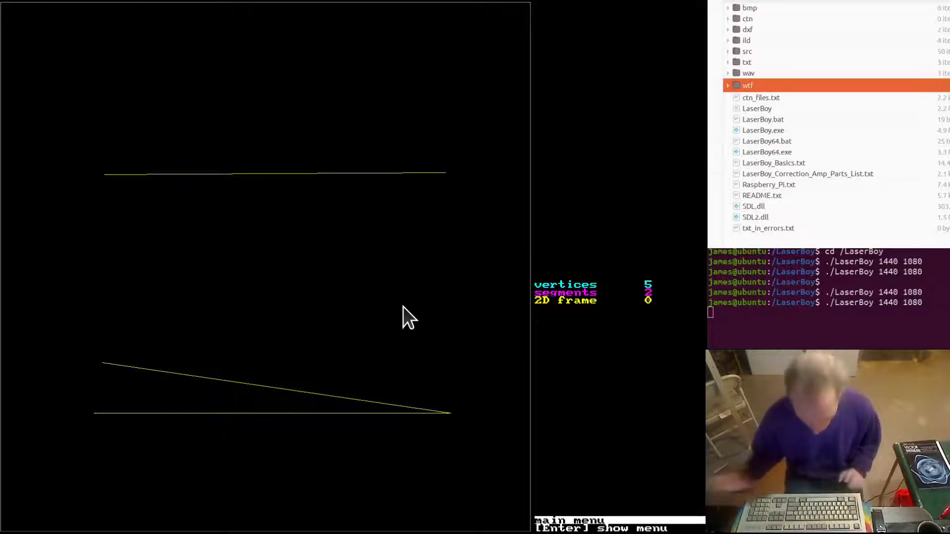
Step: Turn on the display of indices, vertices and blanking for the current frame in the visuals settings
key(v)
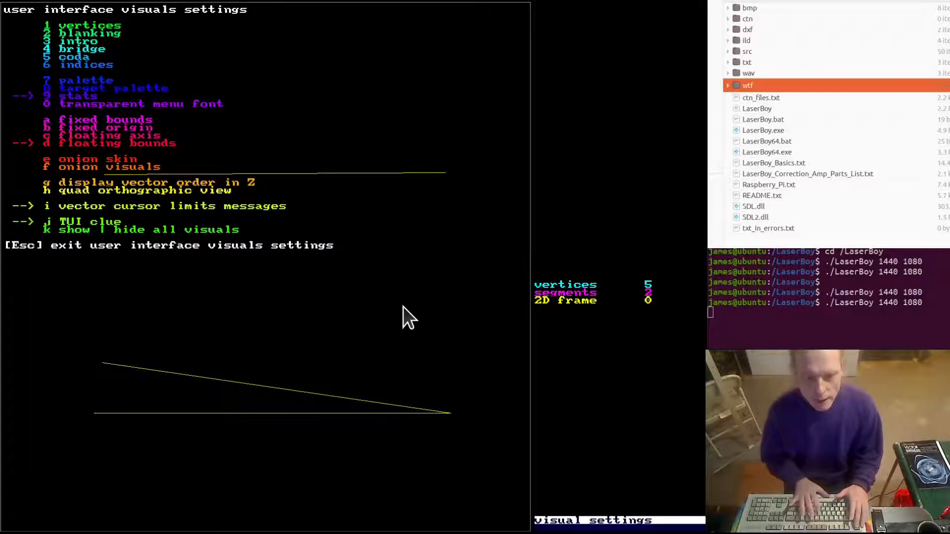
key(6)
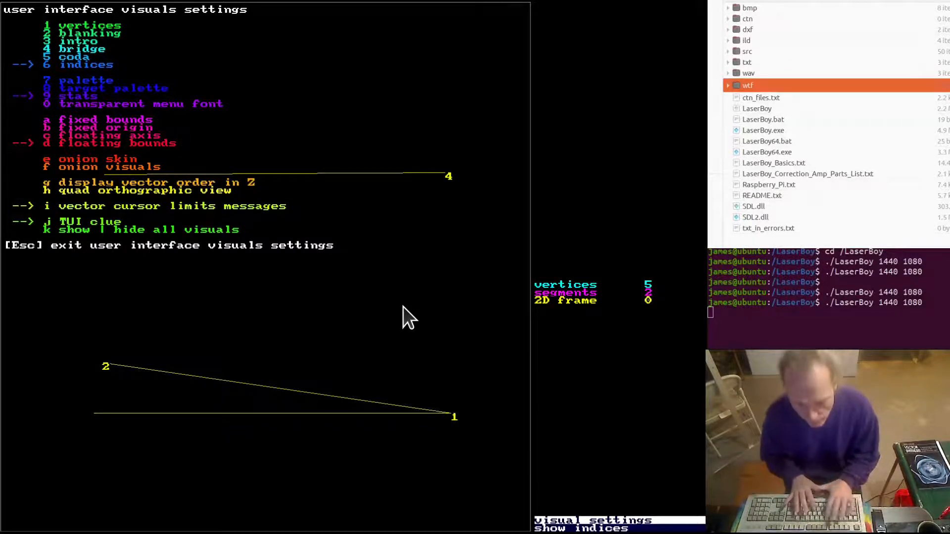
key(1)
key(2)
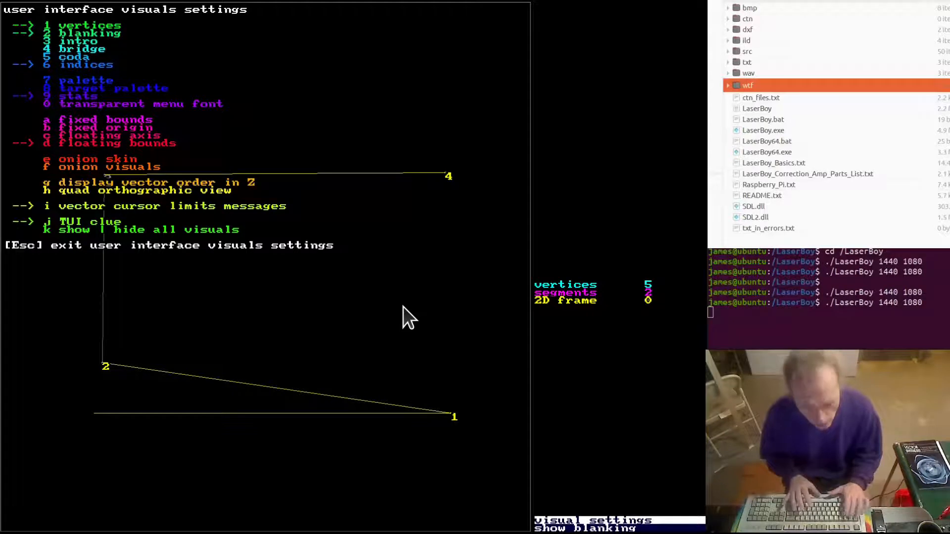
key(Escape)
key(Escape)
key(n)
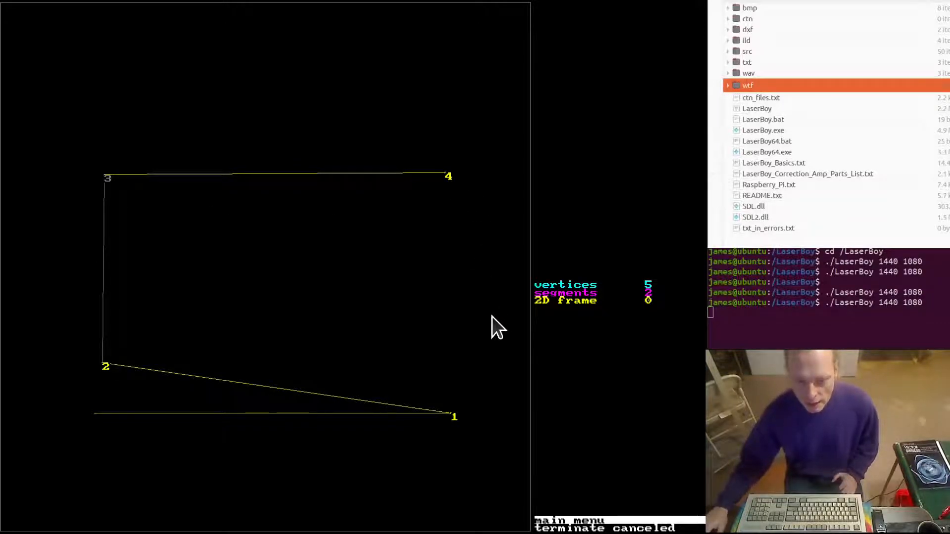
key(Escape)
key(Escape)
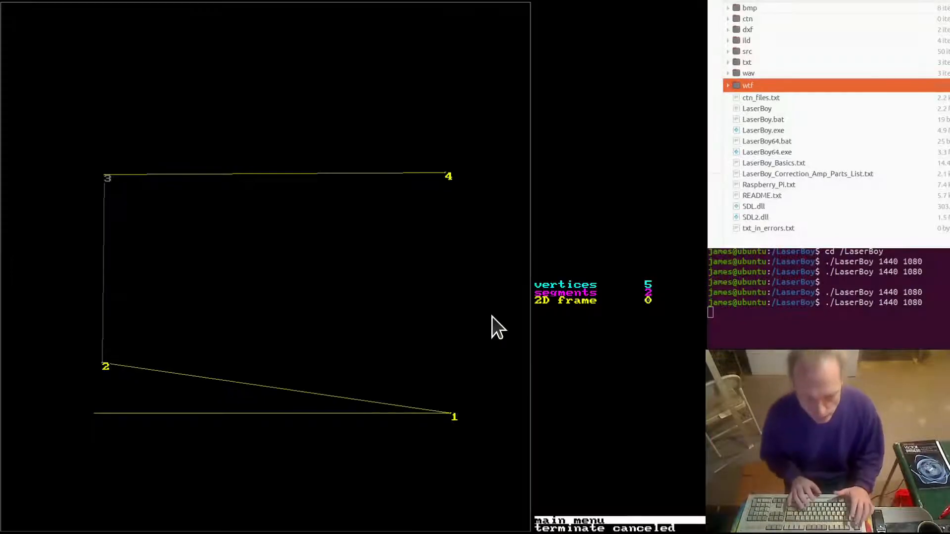
Step: Apply the add lit distance span transform to the current frame
key(t)
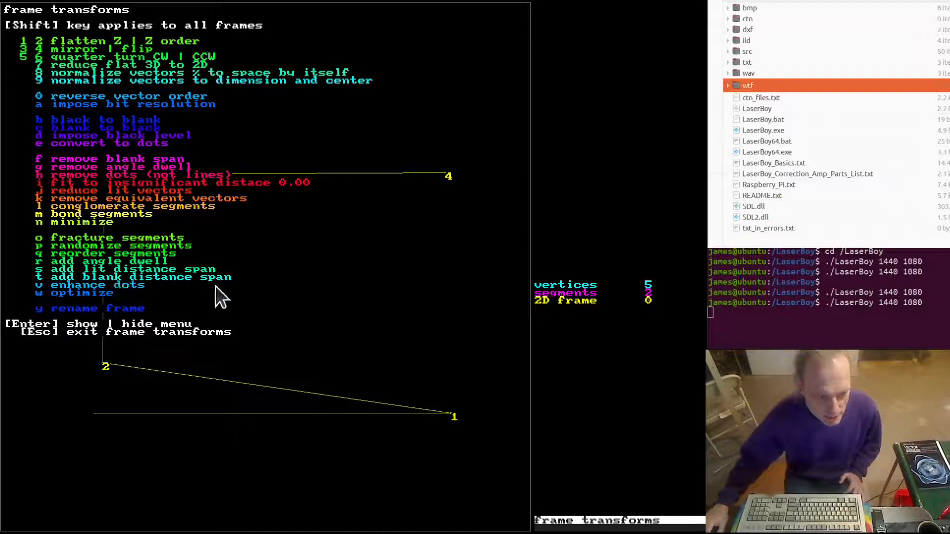
key(s)
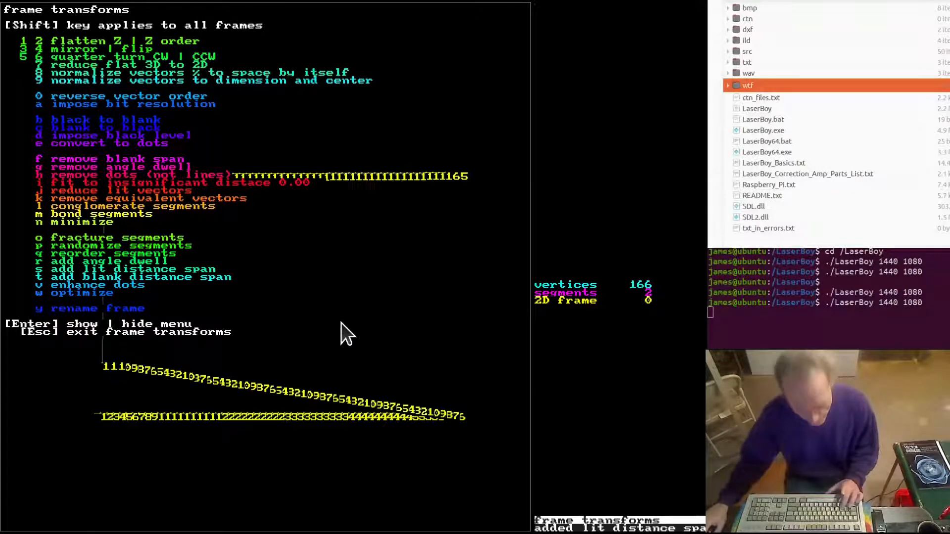
key(Escape)
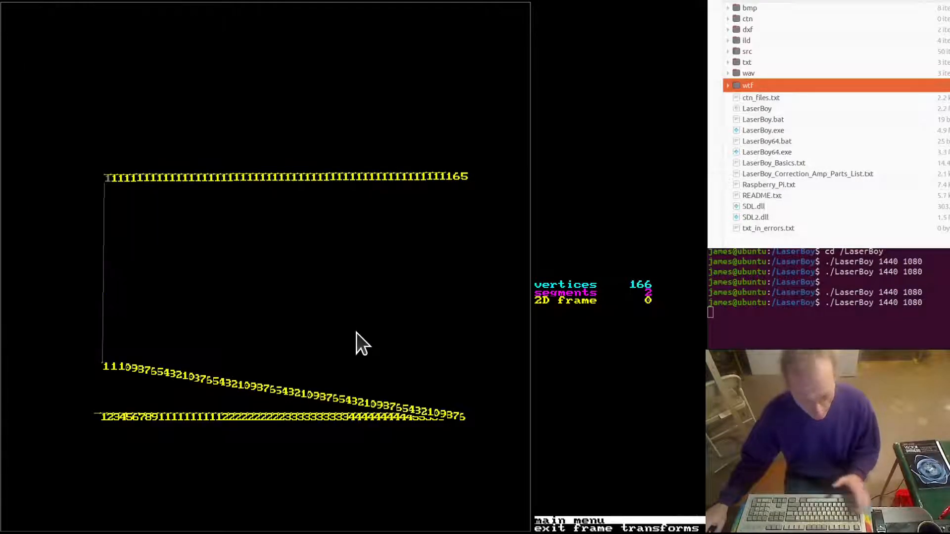
Step: Hide the vertex indices in the visuals settings, keeping vertices and blanking displayed
key(u)
key(6)
key(Escape)
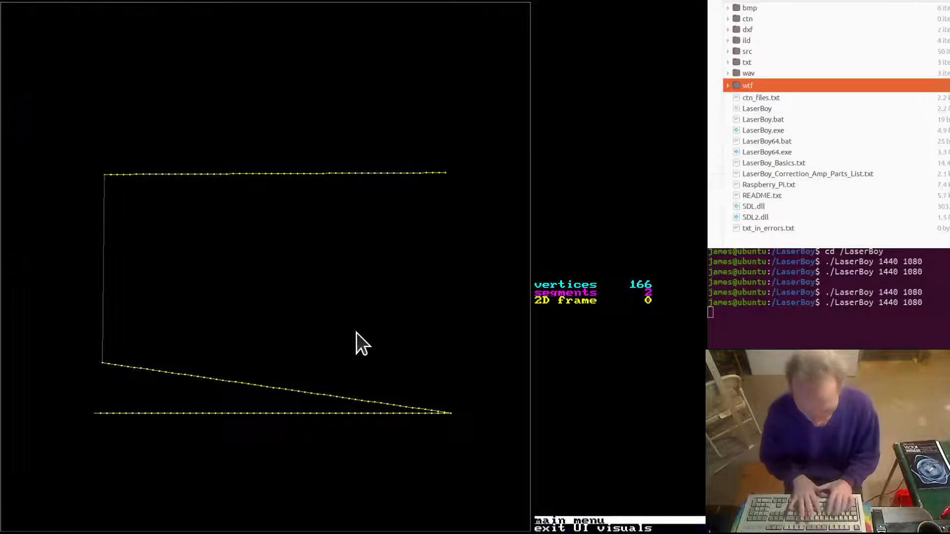
Step: Review the available frame transforms and the value settings that control the optimized vector lengths
key(Escape)
key(Escape)
key(x)
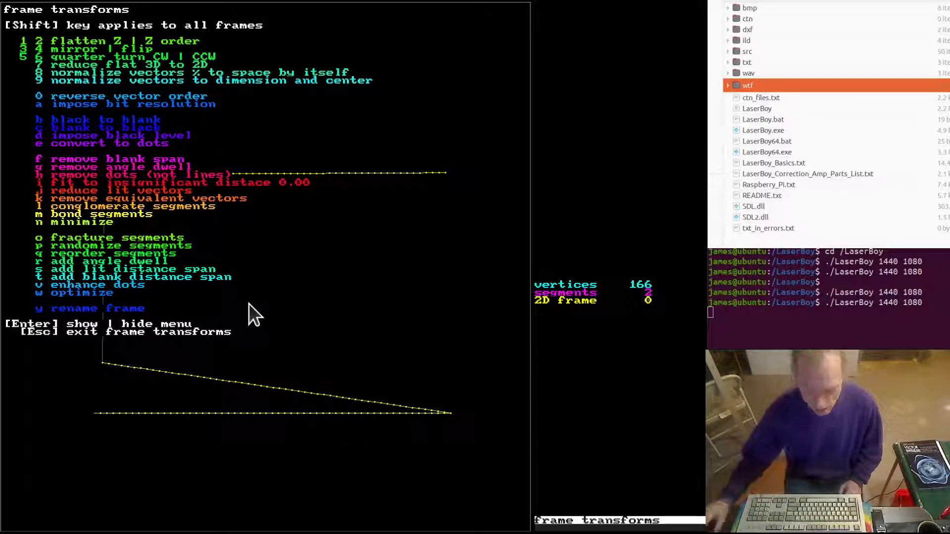
key(Escape)
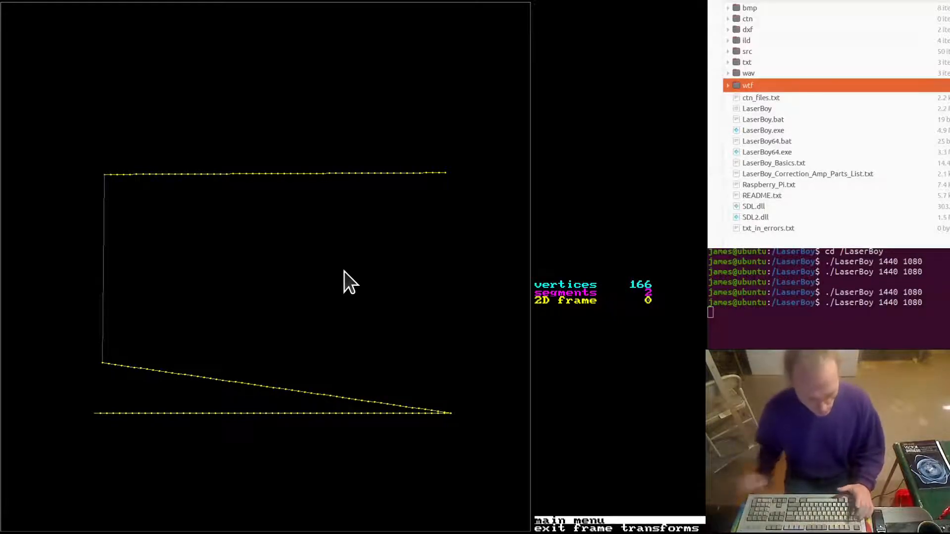
key(Tab)
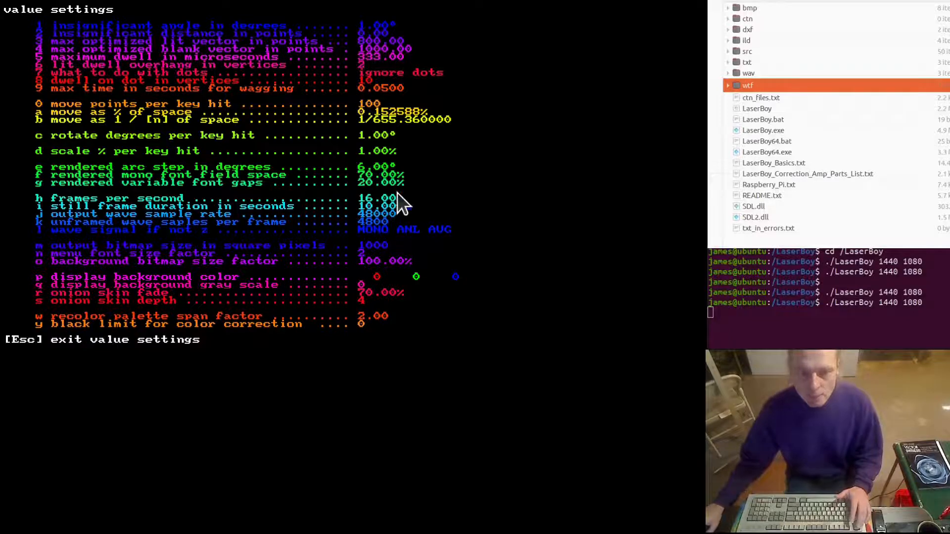
key(Escape)
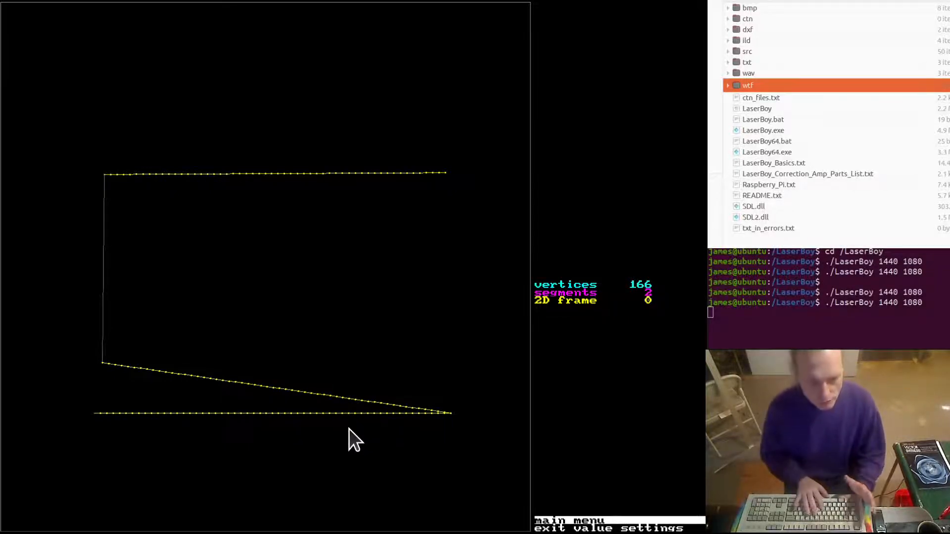
Step: Apply the add blank distance span transform to the current frame
key(t)
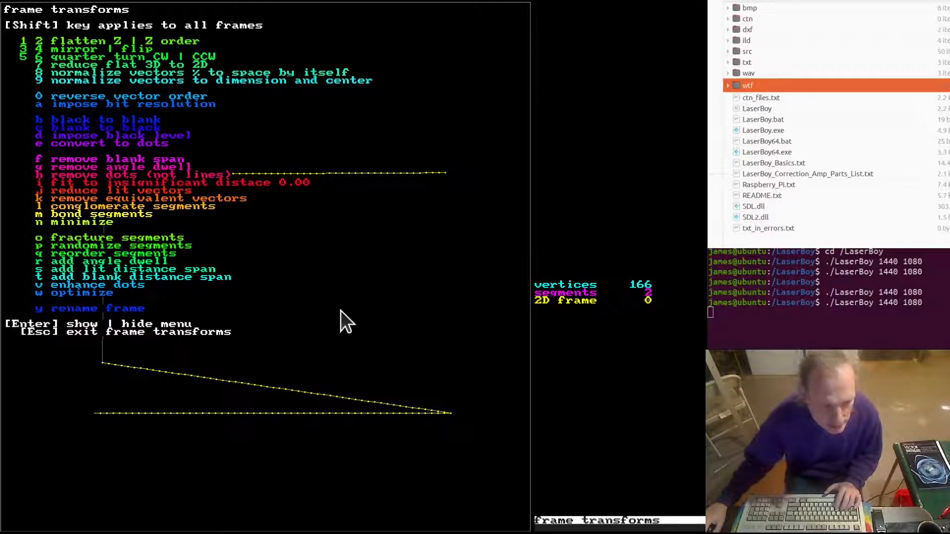
key(t)
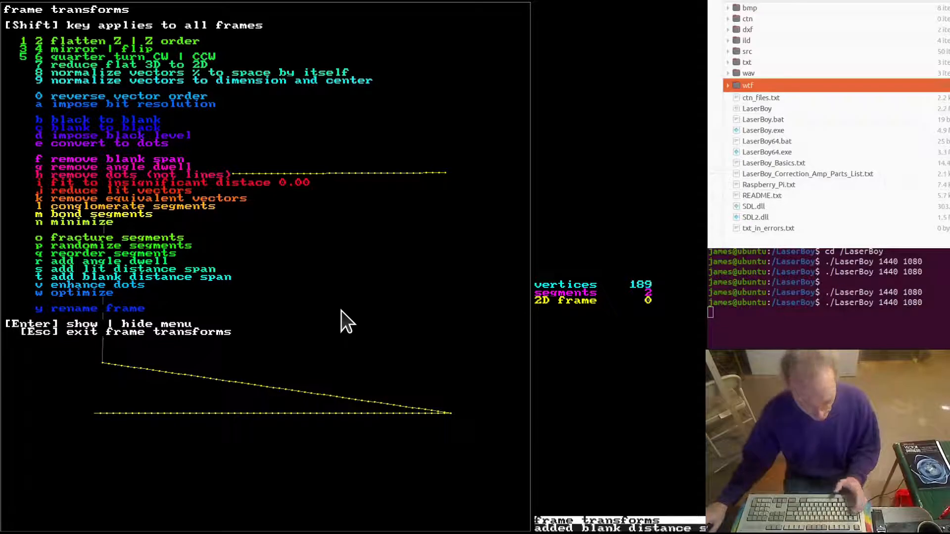
key(Escape)
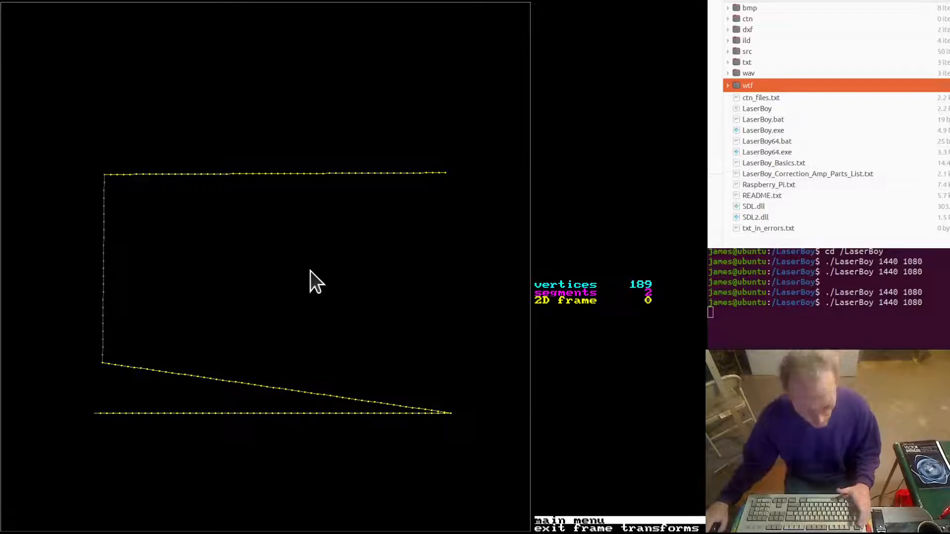
Step: Examine the frame transforms list and the insignificant angle entry in the value settings
key(y)
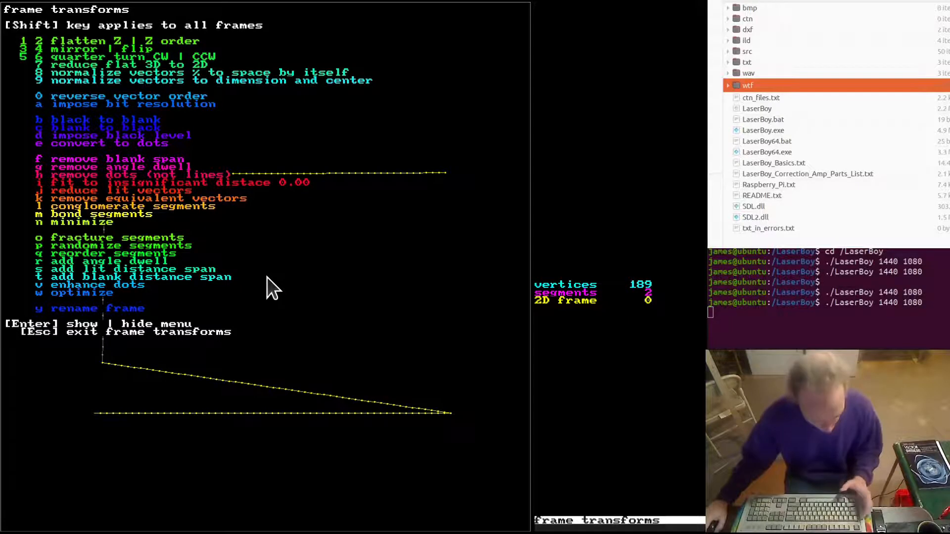
key(Escape)
key(v)
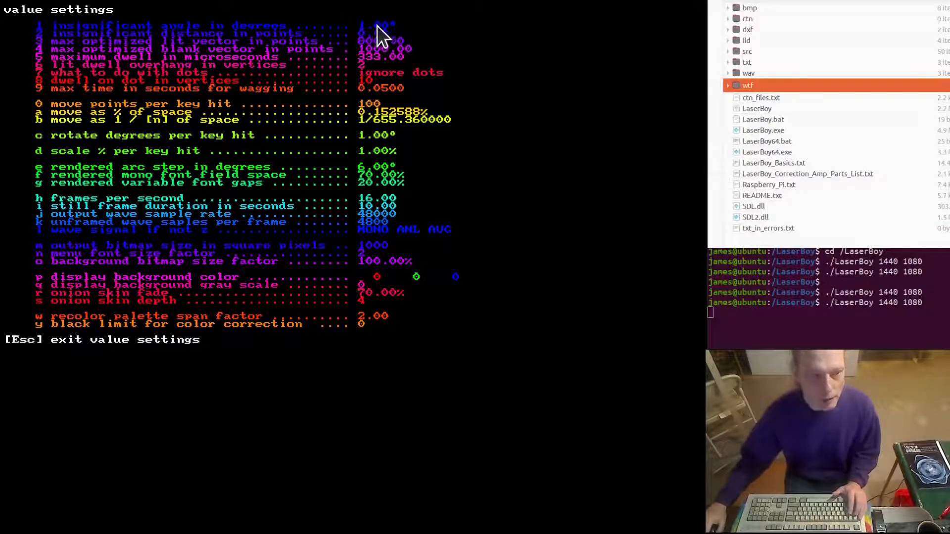
key(Escape)
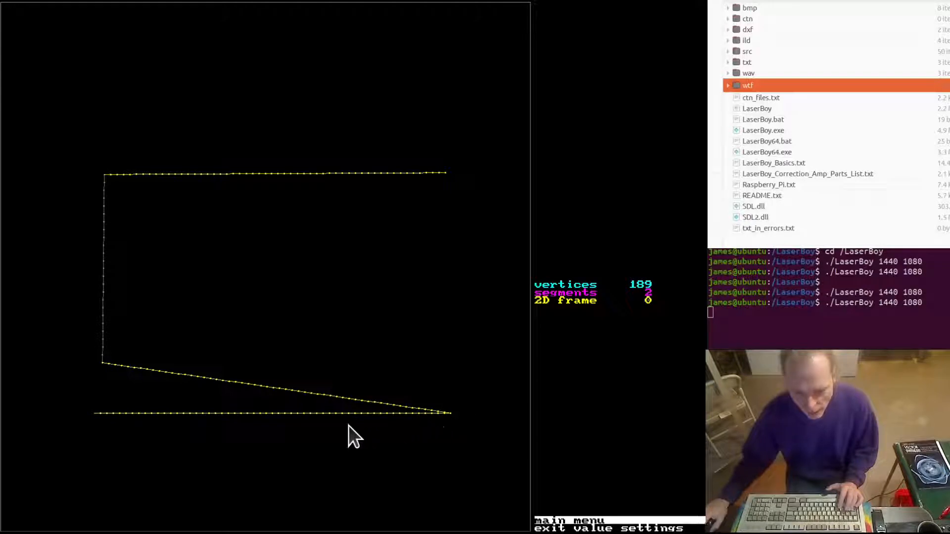
key(v)
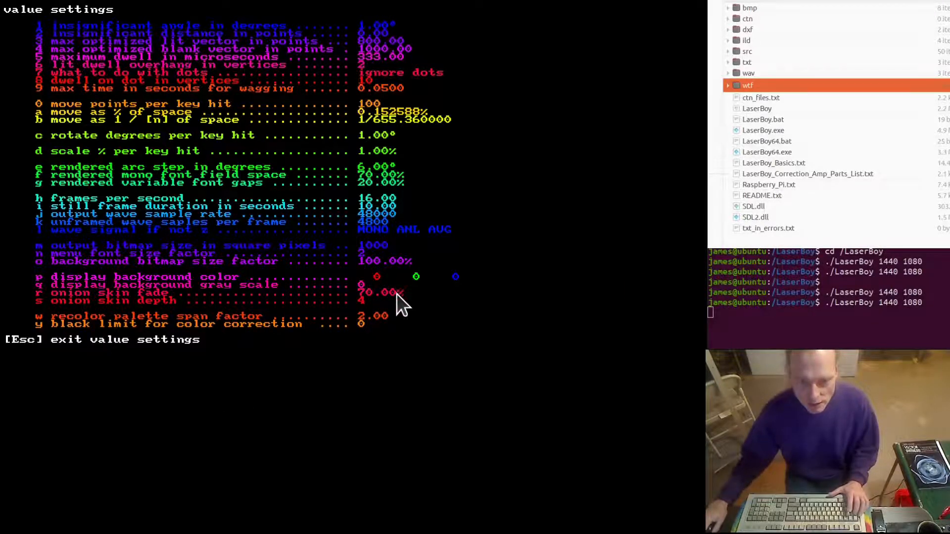
key(Escape)
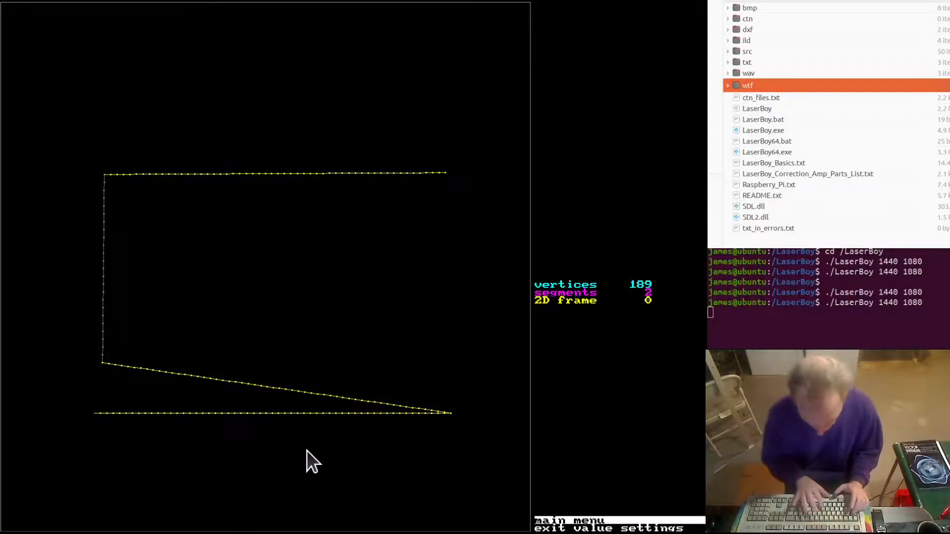
Step: Reduce the frame's vectors to strip the extra points from its lit and blank lines
key(f)
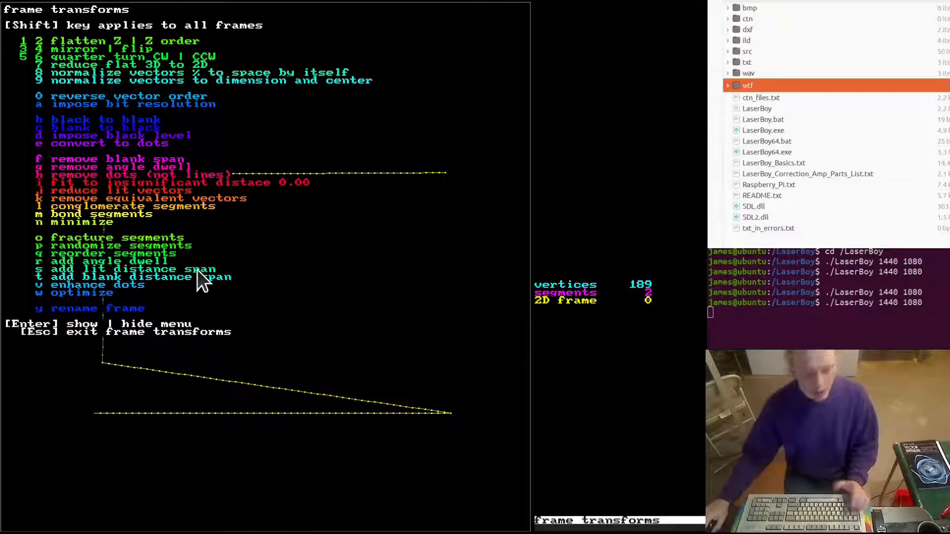
key(j)
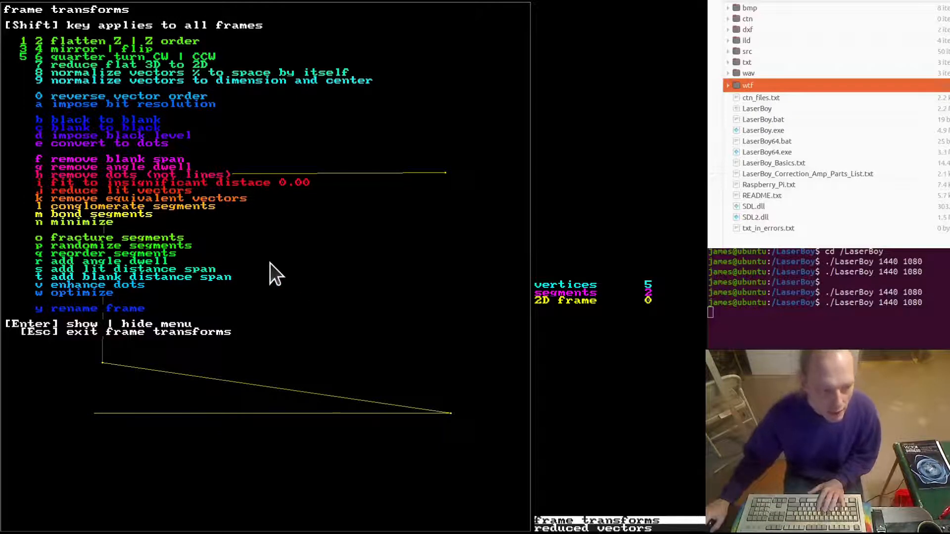
key(Escape)
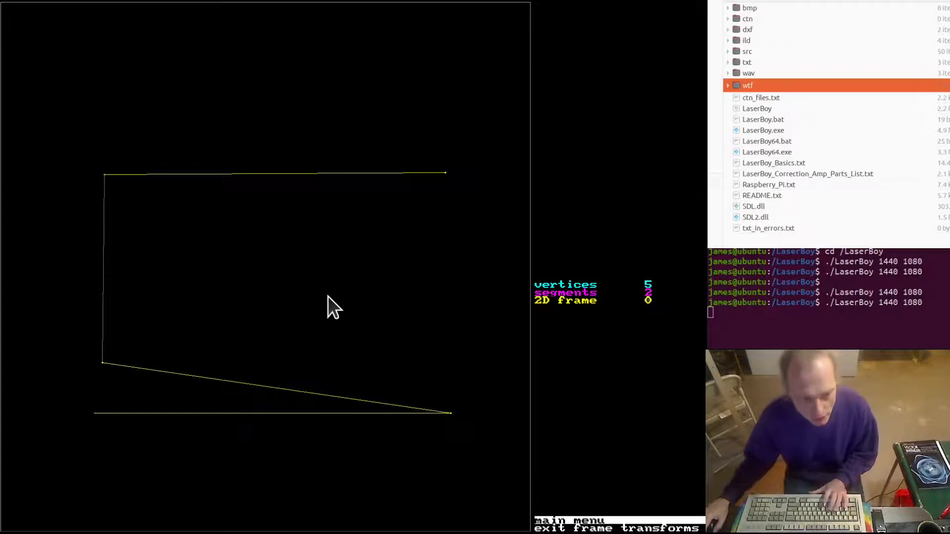
Step: Apply the add angle dwell transform to the current frame
key(t)
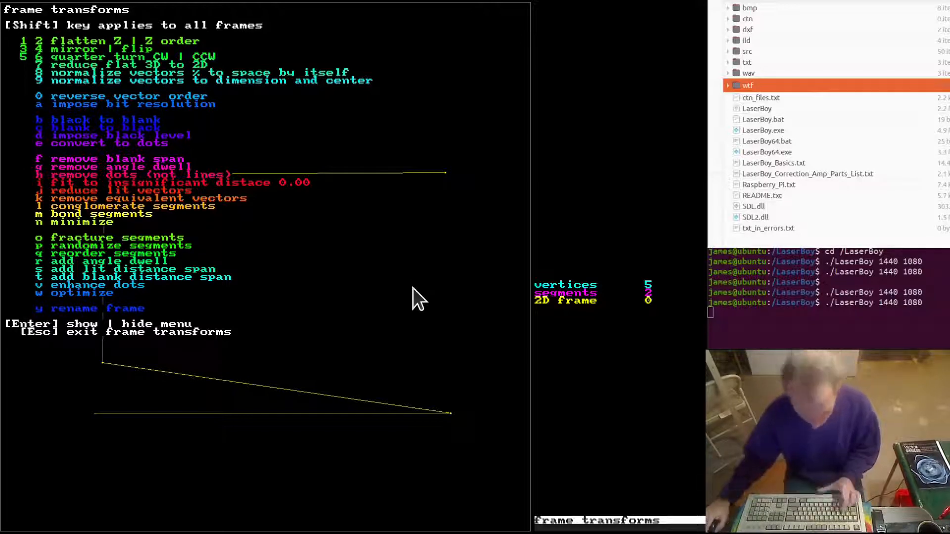
key(r)
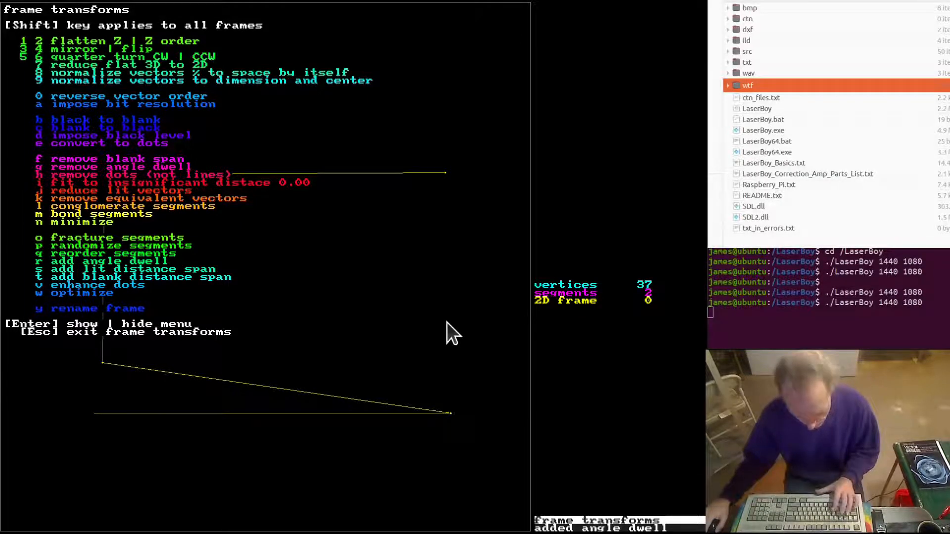
key(Escape)
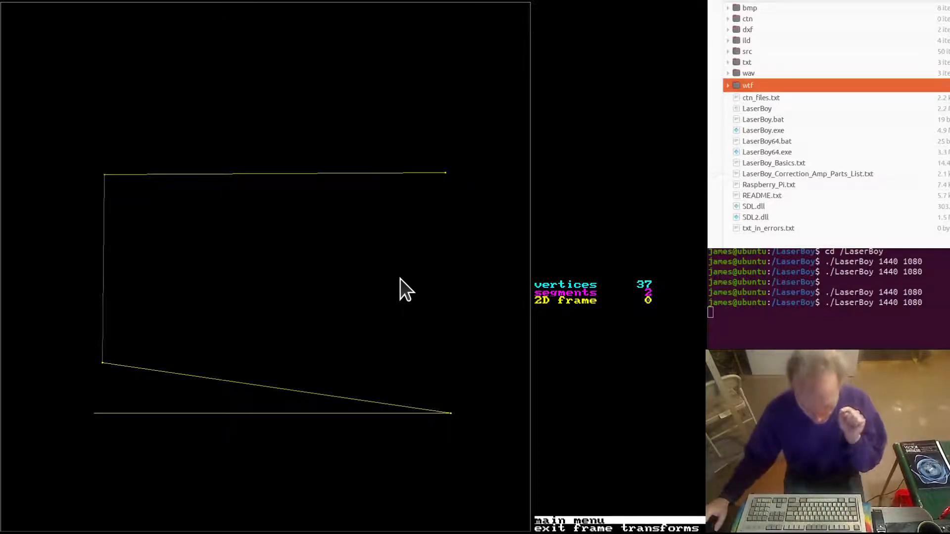
Step: Turn on the display of vector order in Z and inspect the dwell points at the frame's corners
key(Tab)
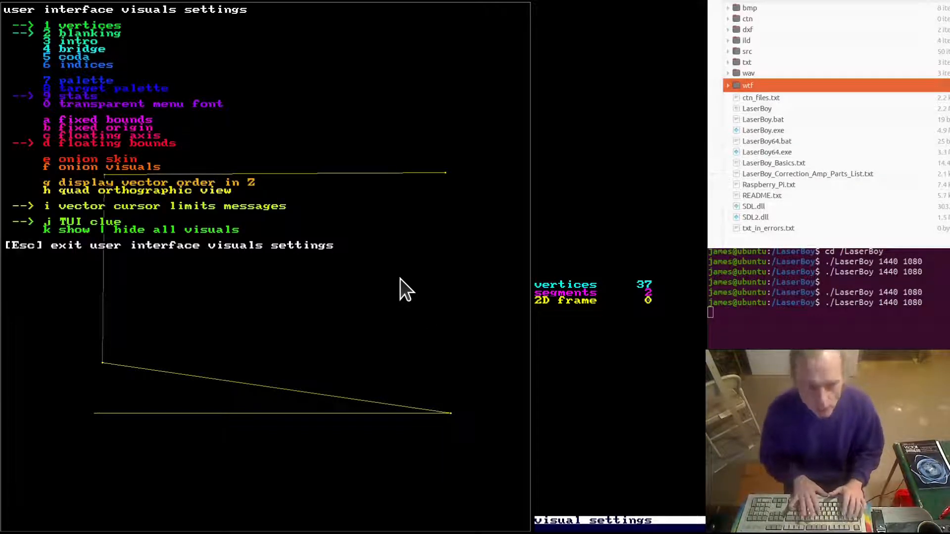
key(g)
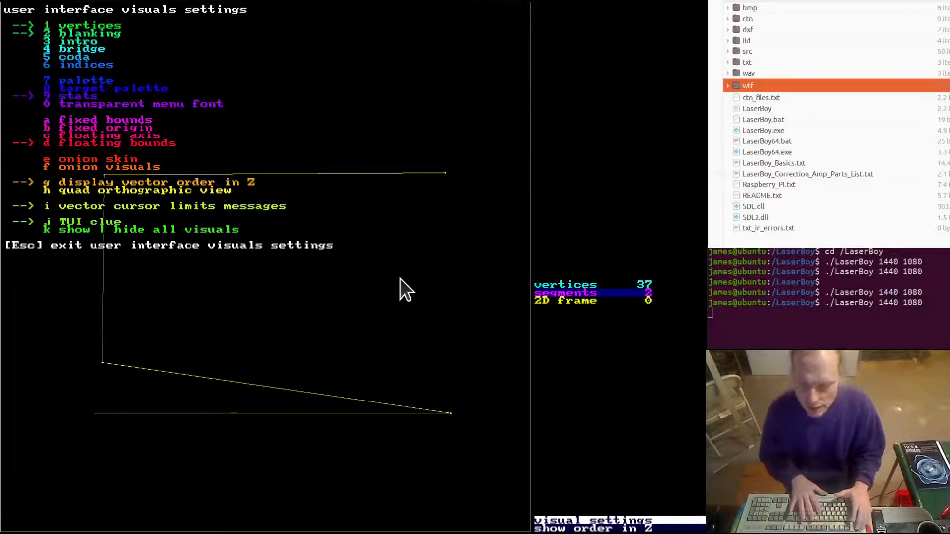
key(Escape)
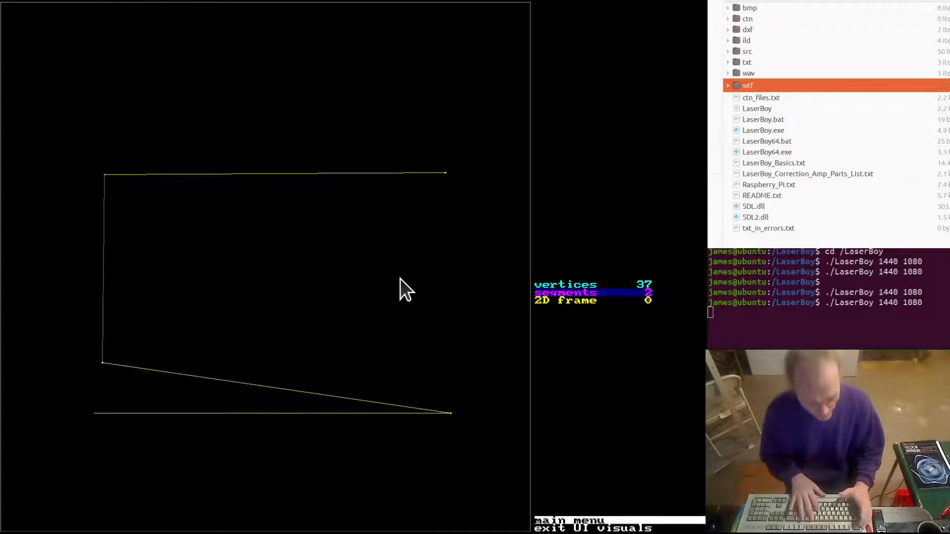
key(plus)
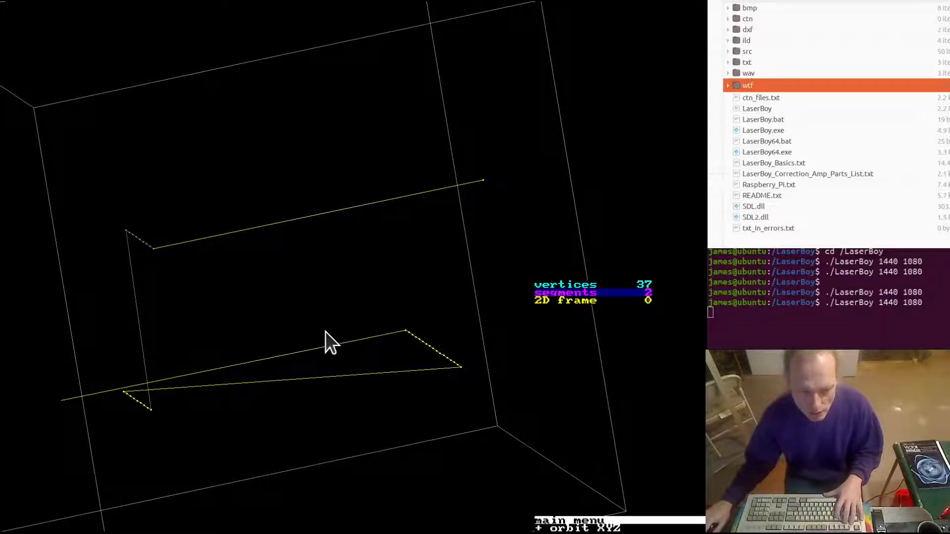
key(F1)
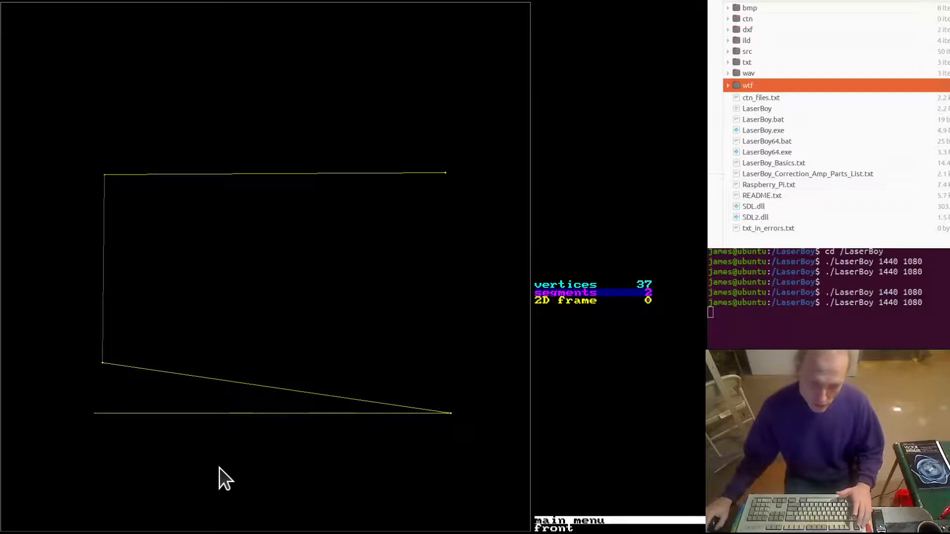
Step: Check the value settings, then orbit the frame in XYZ to examine the dwell points at each angle
key(F2)
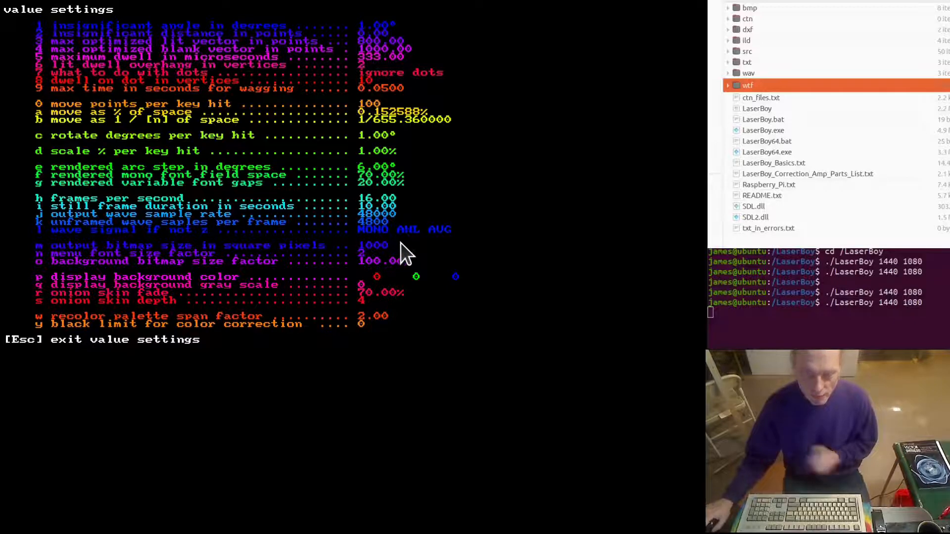
key(Escape)
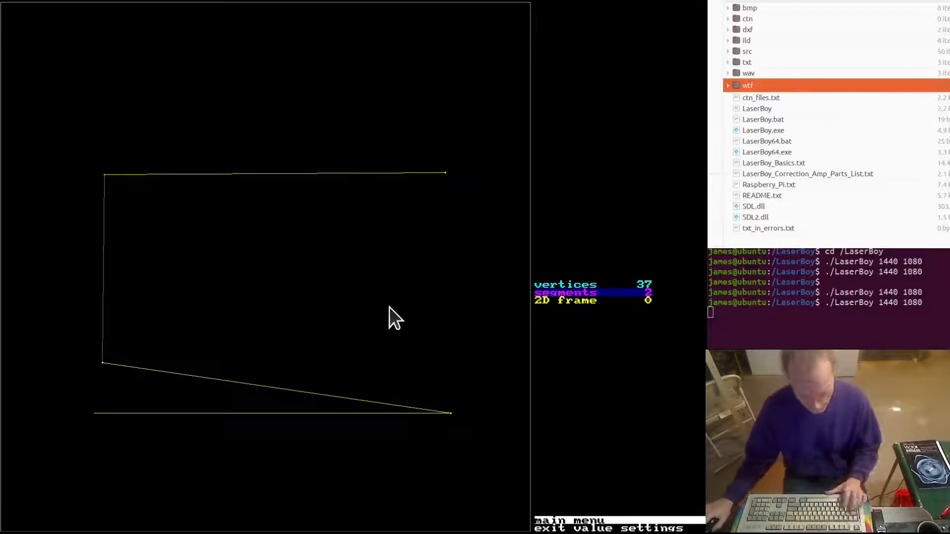
key(plus)
key(plus)
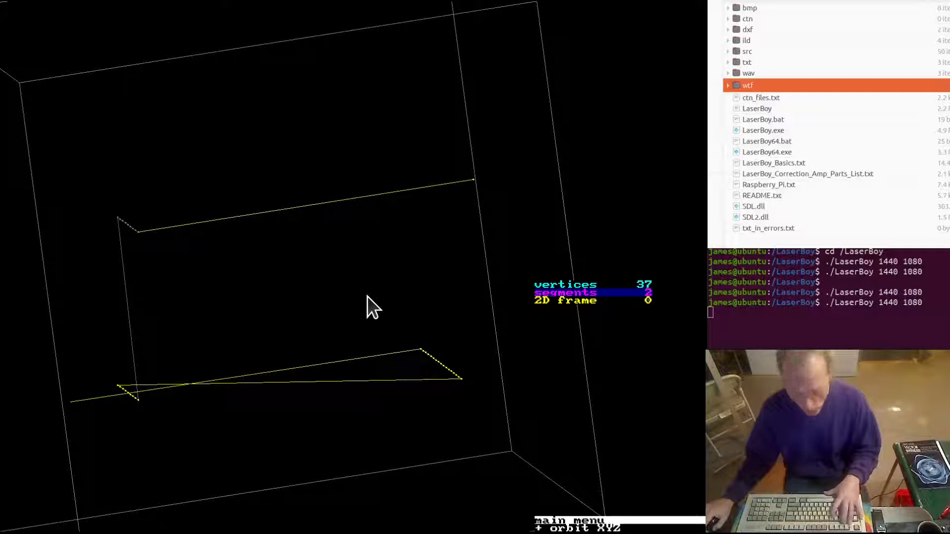
Step: Review the value settings again, orbit the frame in XYZ, and return it to the front view
key(v)
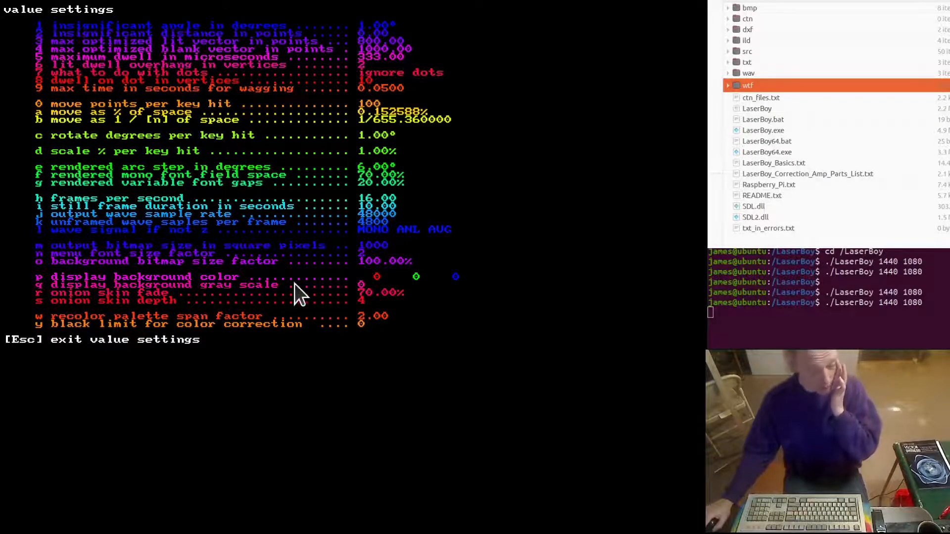
key(Escape)
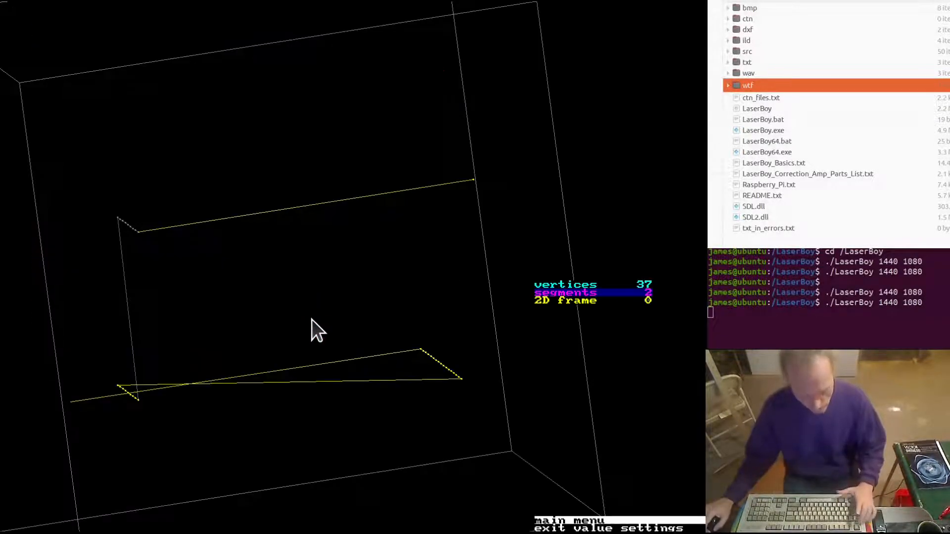
key(plus)
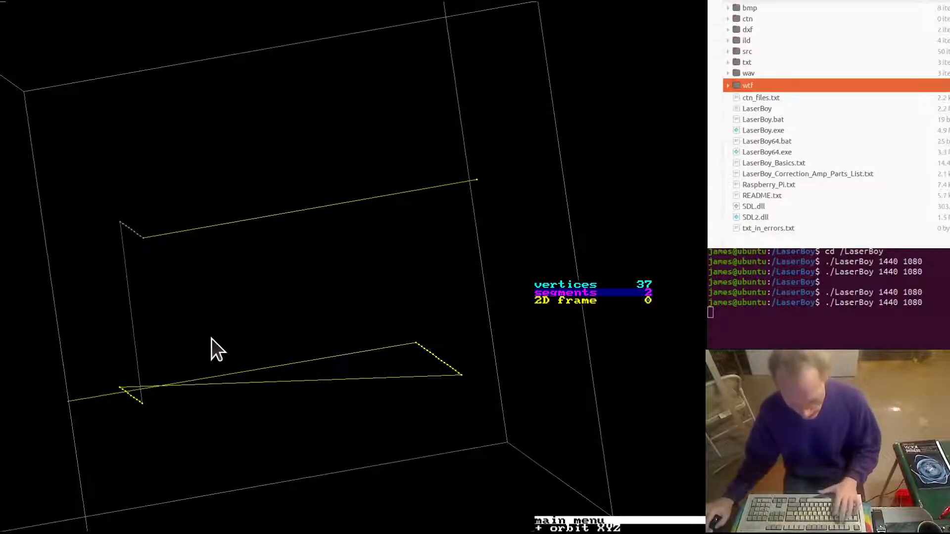
key(1)
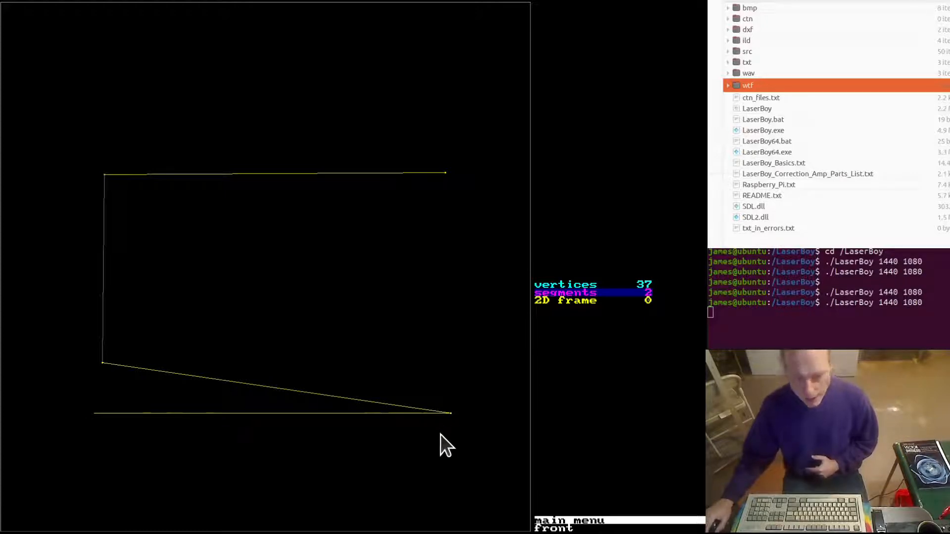
key(Escape)
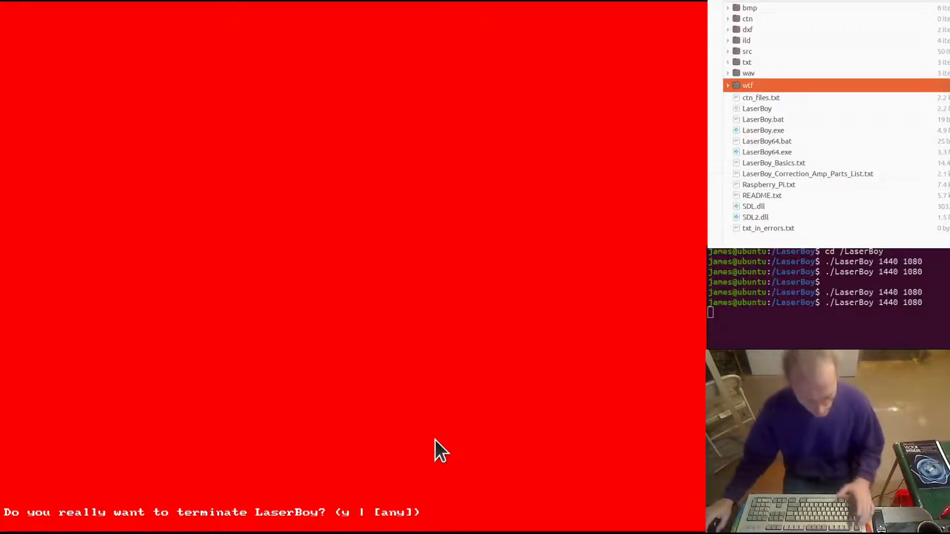
key(n)
Step: Advance through the frame set to frame 17, the 3D frame of nested coloured zigzag lines
key(plus)
key(plus)
key(plus)
key(plus)
key(plus)
key(plus)
key(plus)
key(plus)
key(plus)
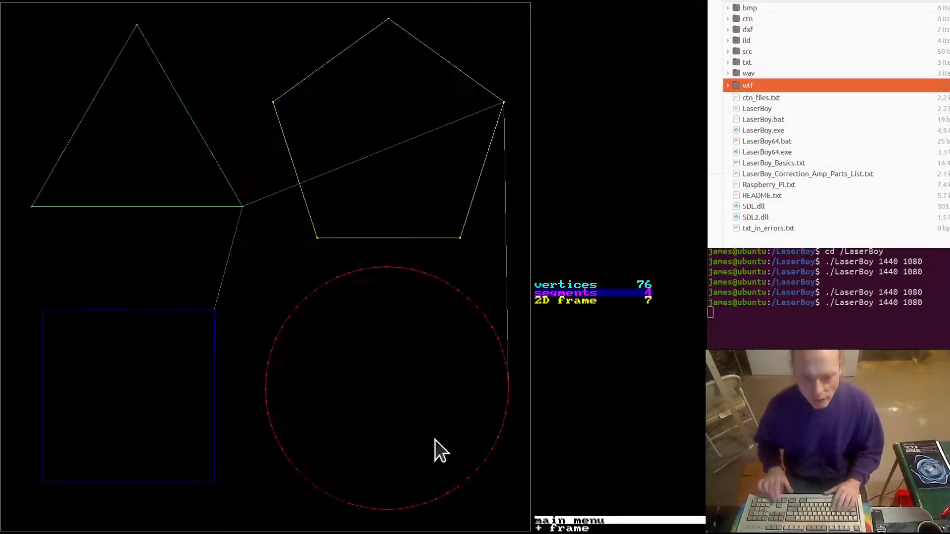
key(plus)
key(plus)
key(plus)
key(plus)
key(plus)
key(plus)
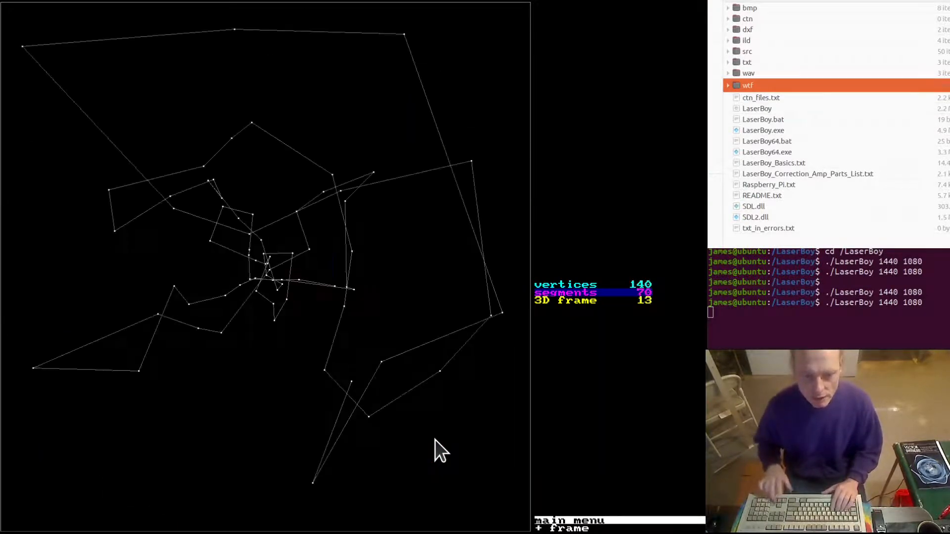
key(plus)
key(plus)
key(plus)
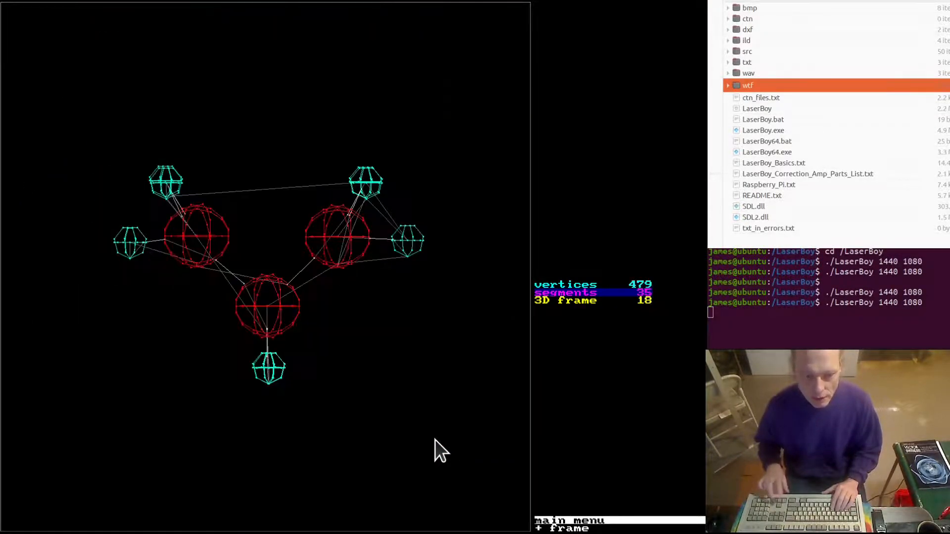
key(minus)
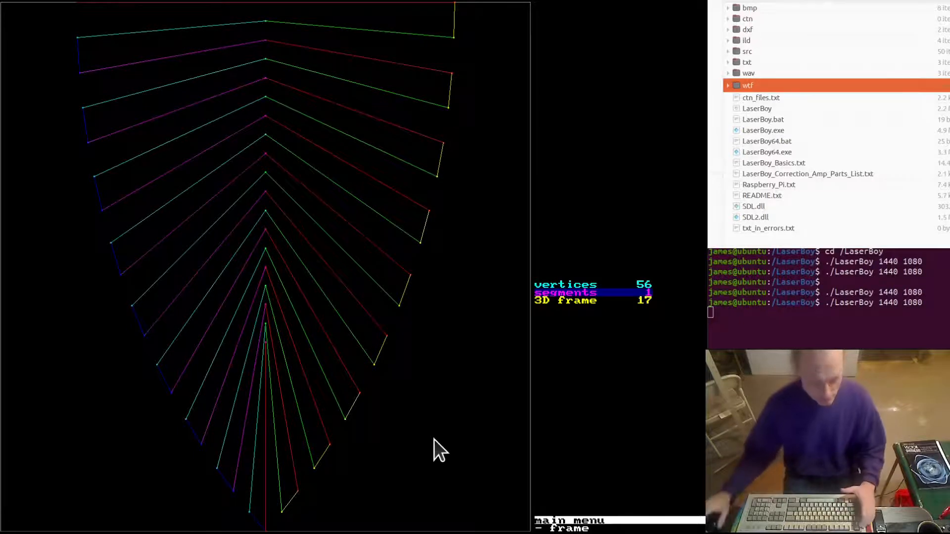
key(Escape)
key(Escape)
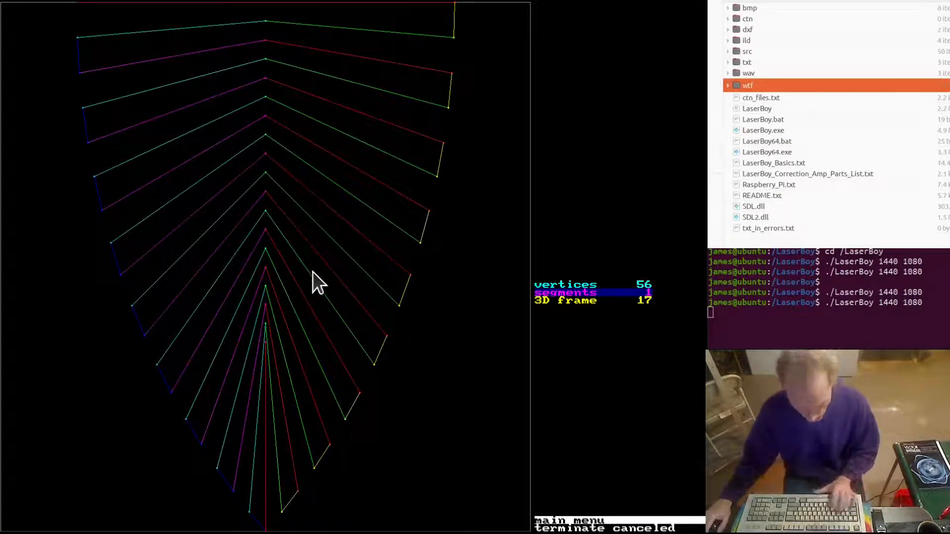
Step: Orbit frame 17 in XYZ to examine its vectors along the Z axis, and restore the front view
key(r)
key(r)
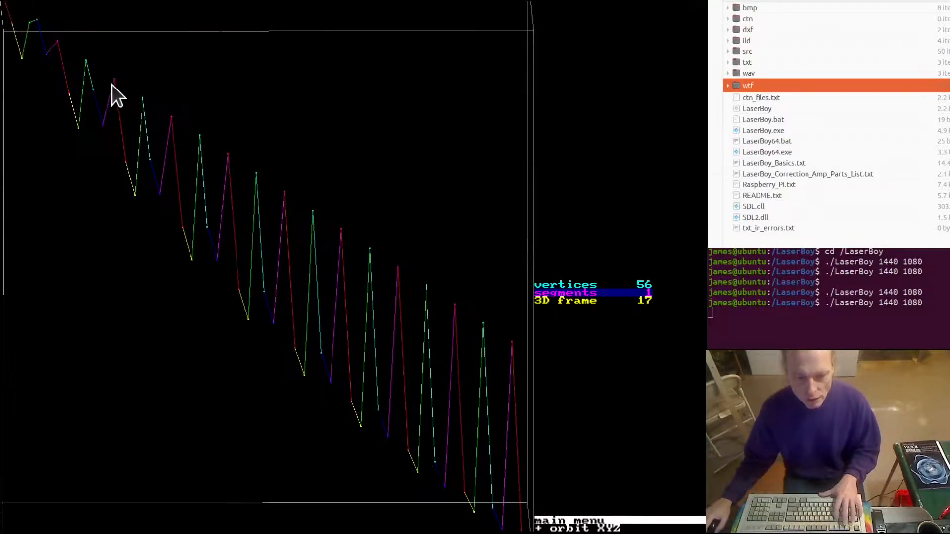
key(1)
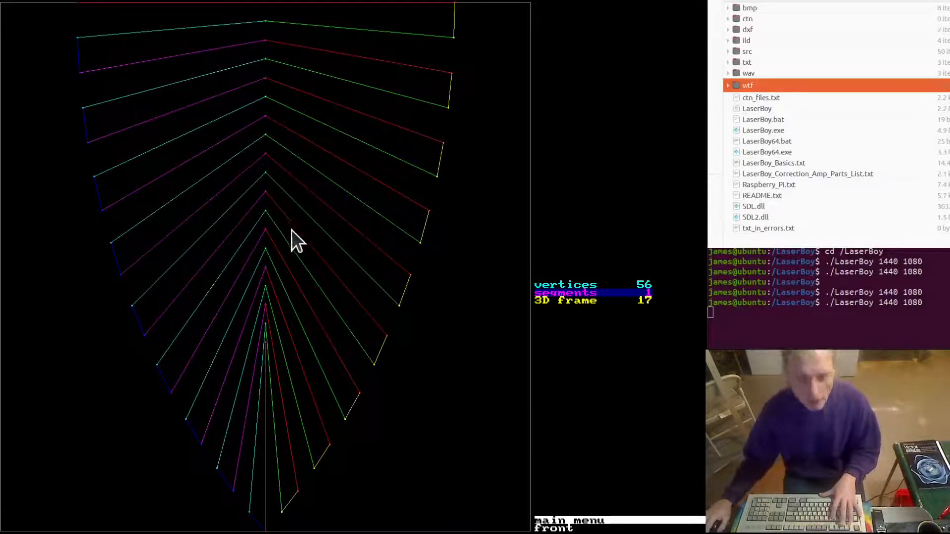
Step: Apply the add angle dwell transform to frame 17
key(t)
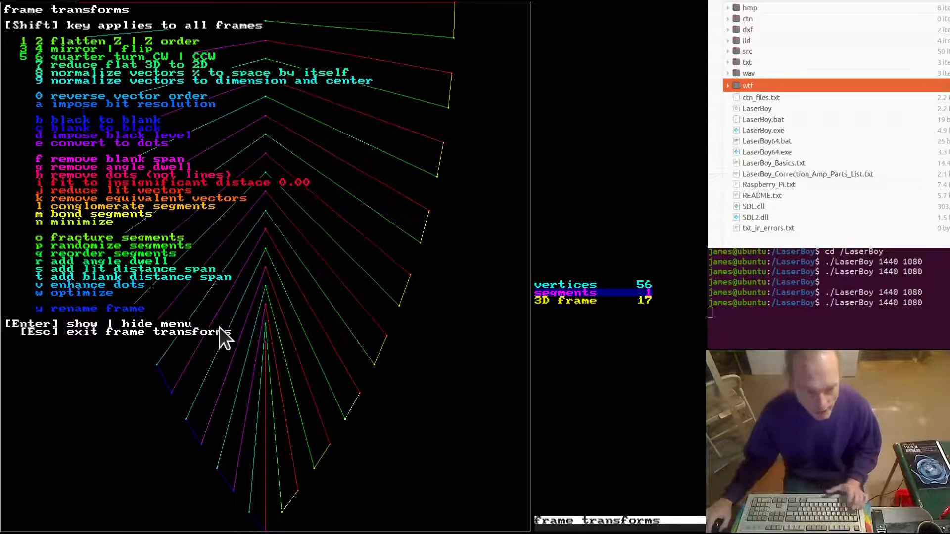
key(r)
key(Escape)
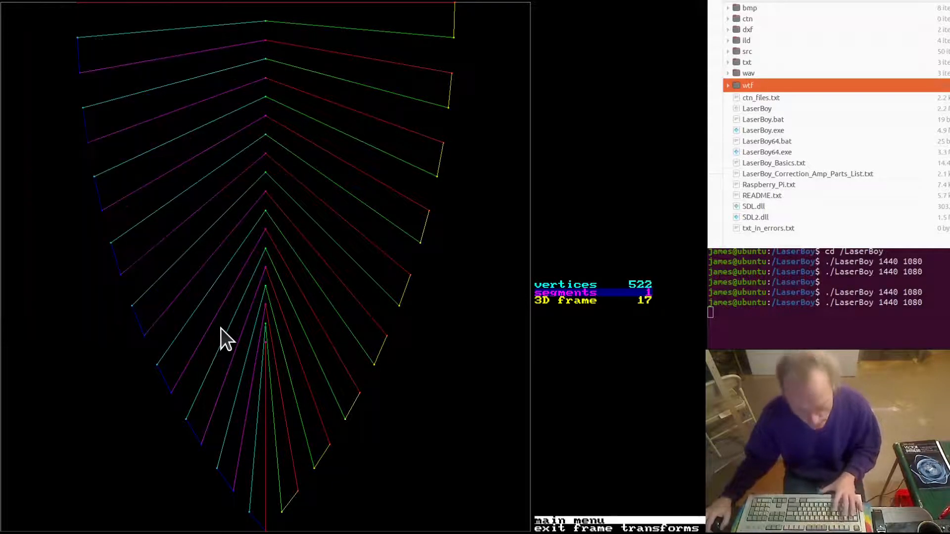
Step: Zoom out on frame 17 and orbit it in XYZ to examine the dwell points at its corners
key(plus)
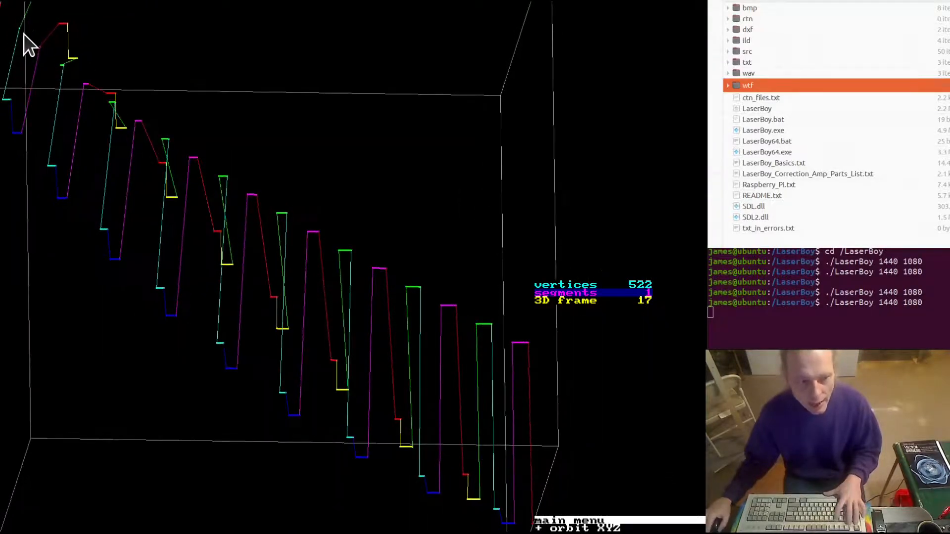
key(minus)
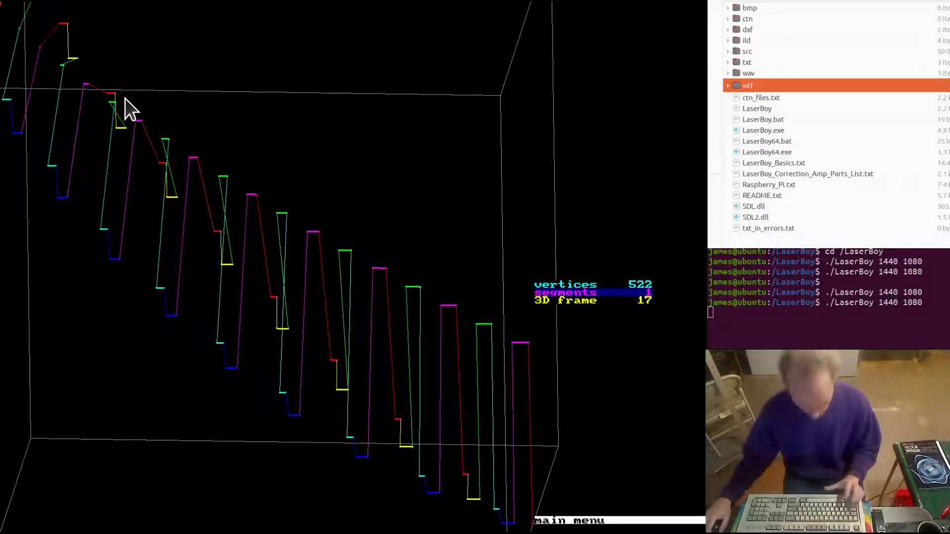
key(minus)
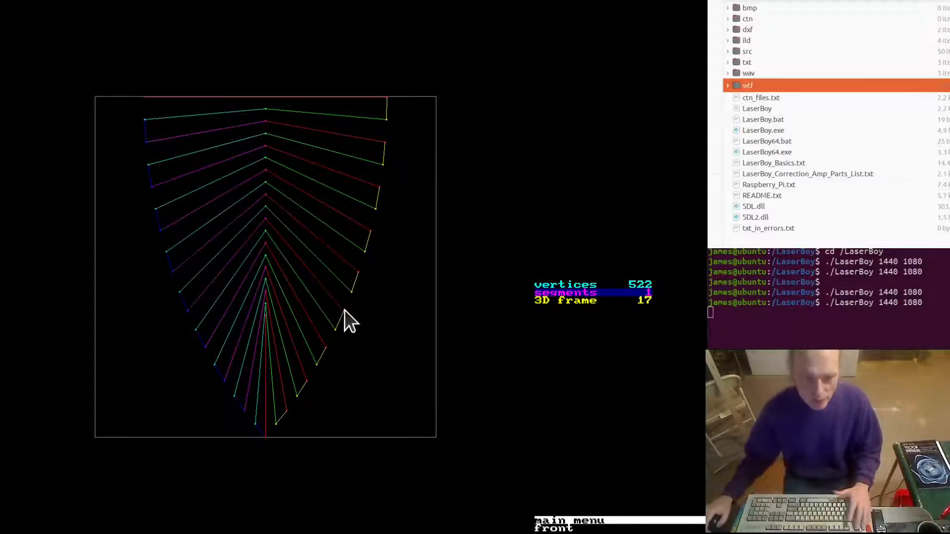
key(plus)
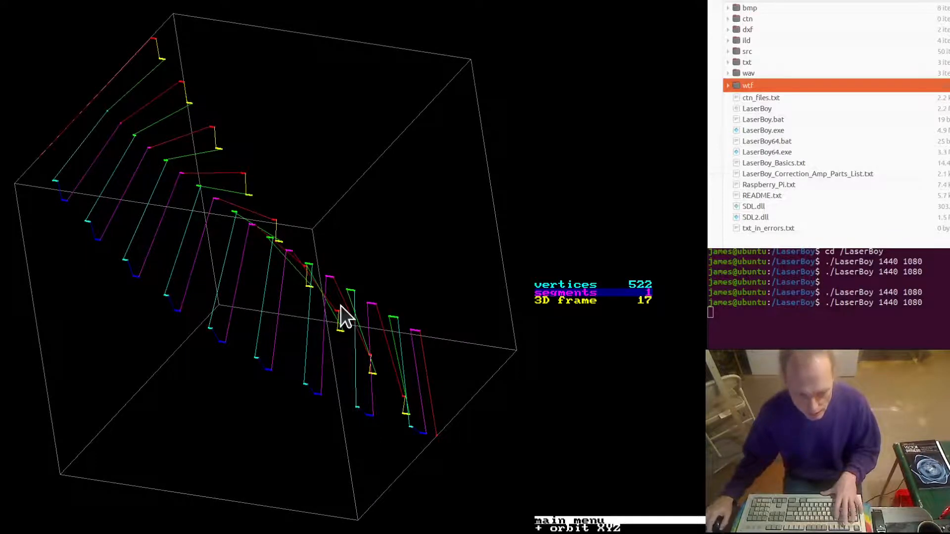
key(1)
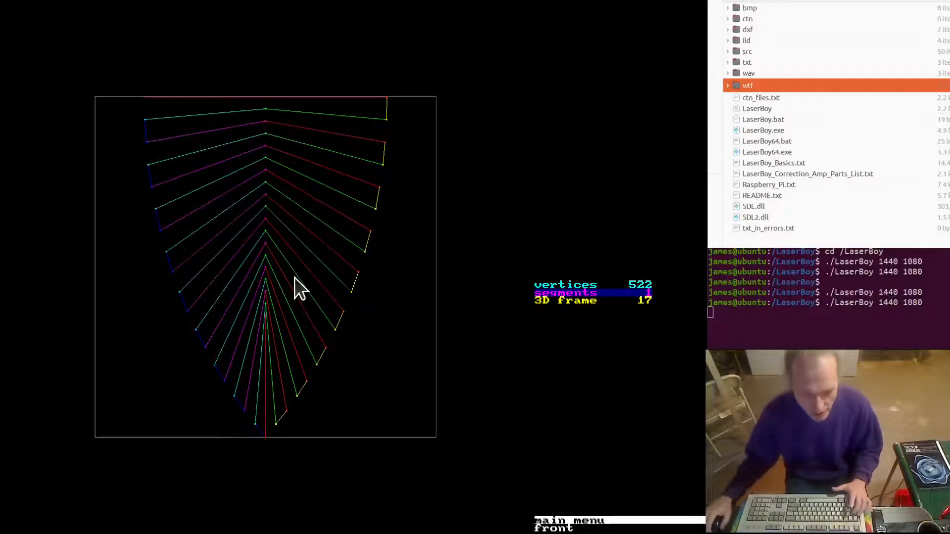
Step: Minimize the vectors of frame 17 and apply the optimize transform to it
key(f)
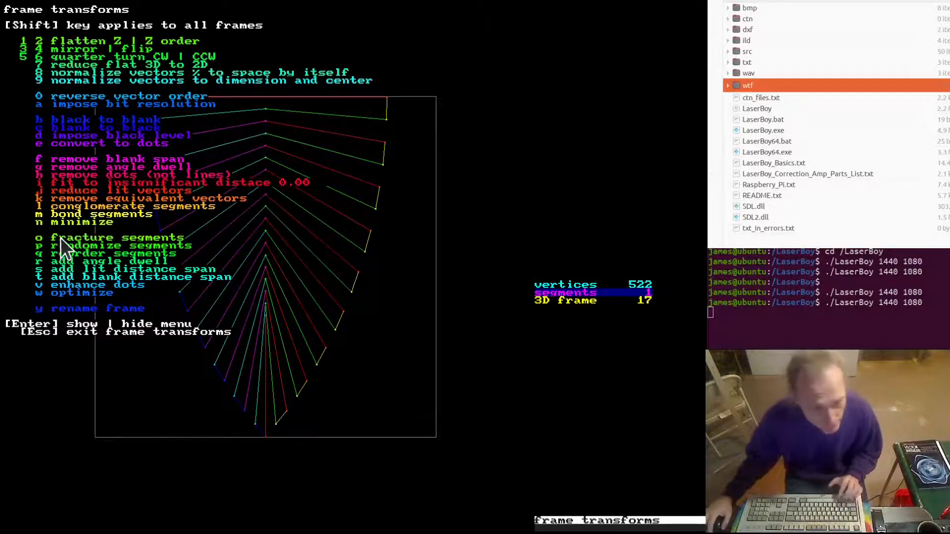
key(n)
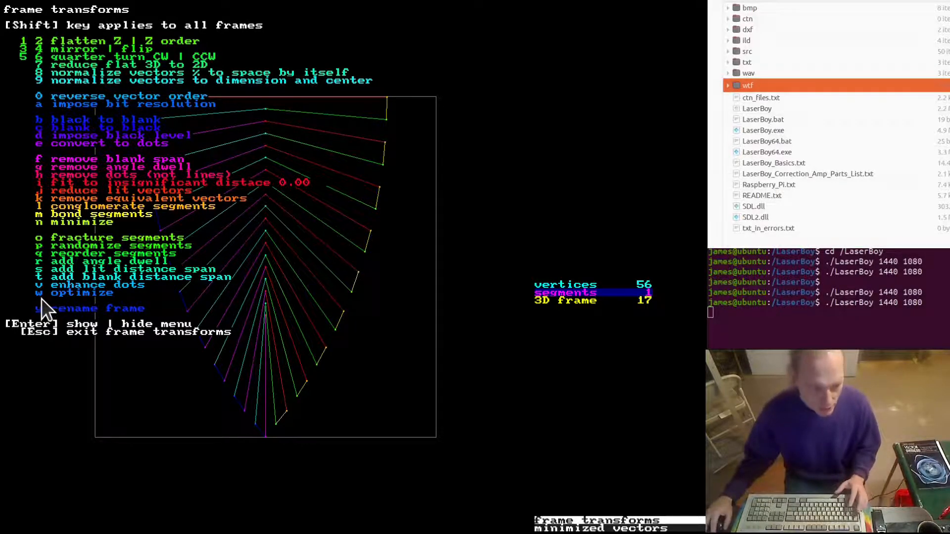
key(w)
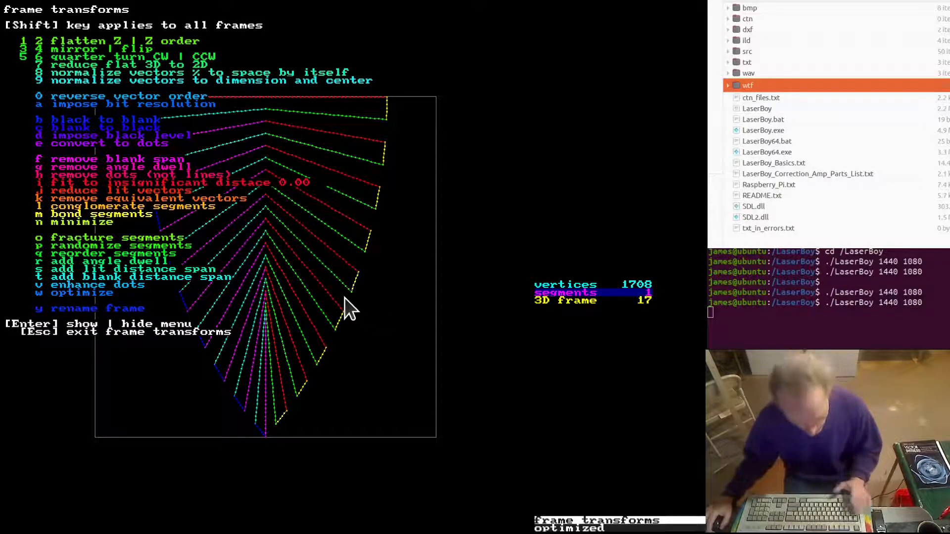
key(Escape)
Step: Go back through the frame set to frame 5, the 2D frame of green squares, red arcs and blue lines
key(minus)
key(minus)
key(minus)
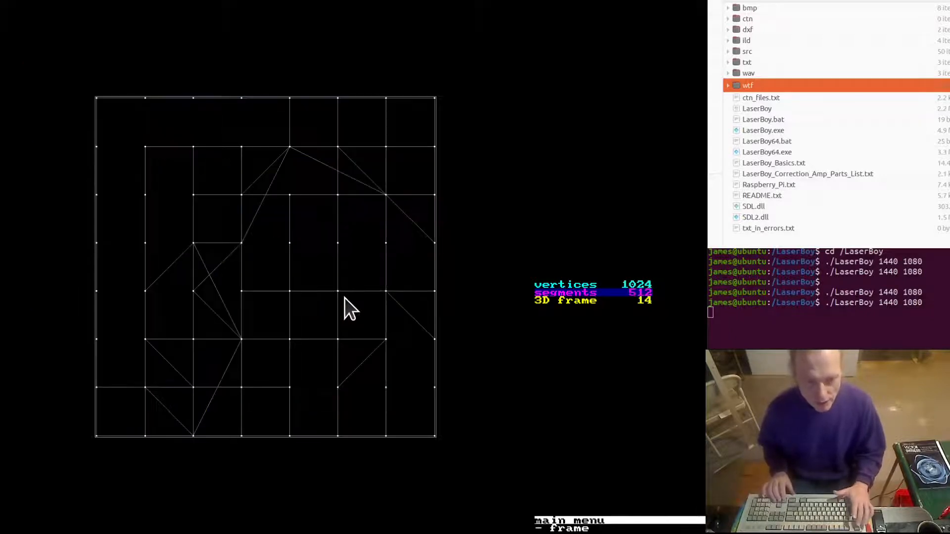
key(minus)
key(minus)
key(minus)
key(minus)
key(minus)
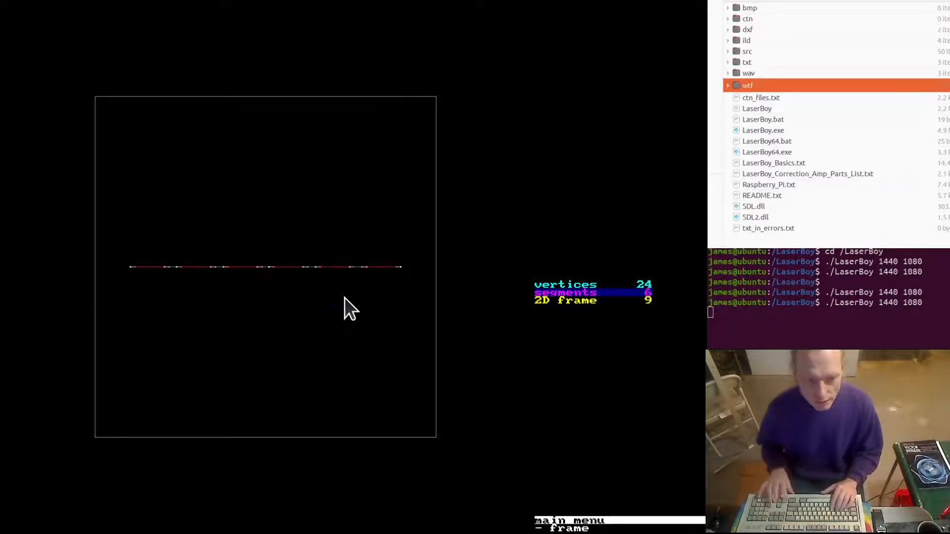
key(minus)
key(minus)
key(minus)
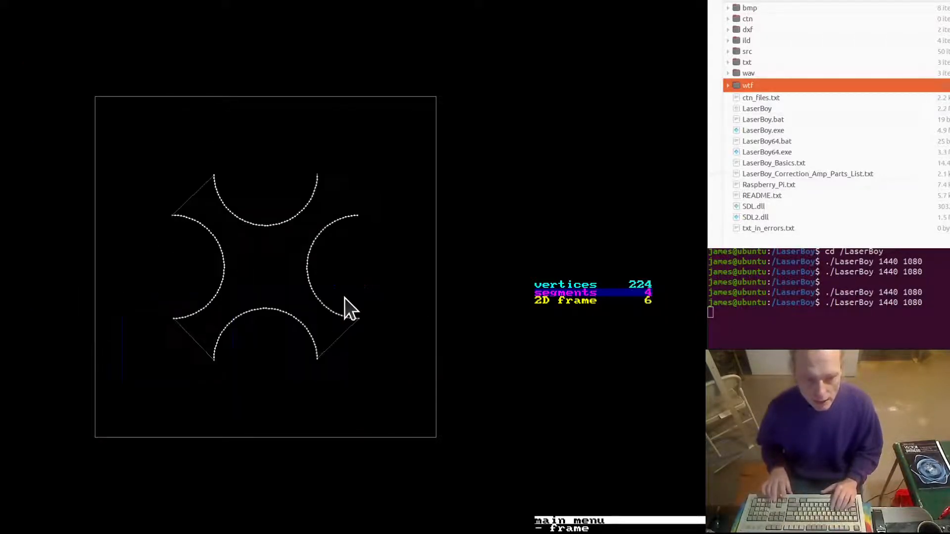
key(minus)
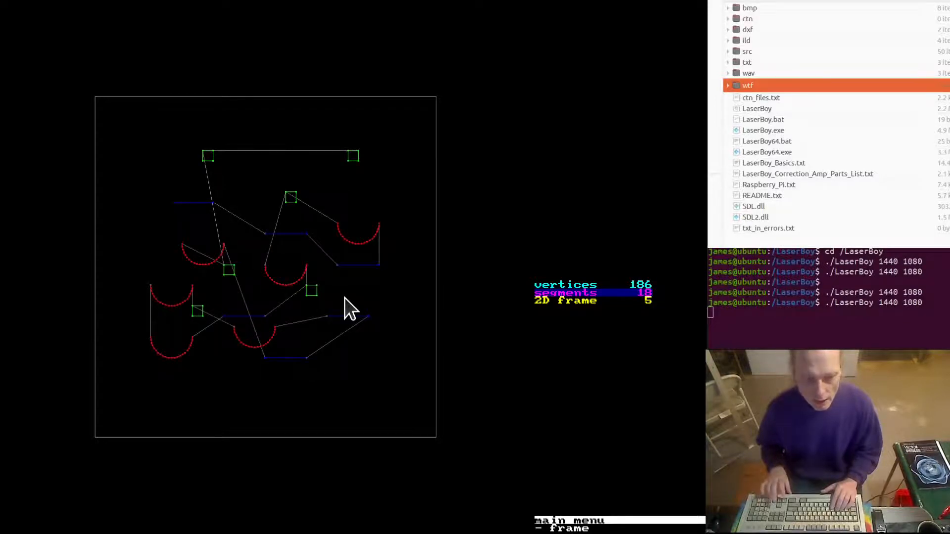
Step: Randomize the order of the segments in frame 5
key(t)
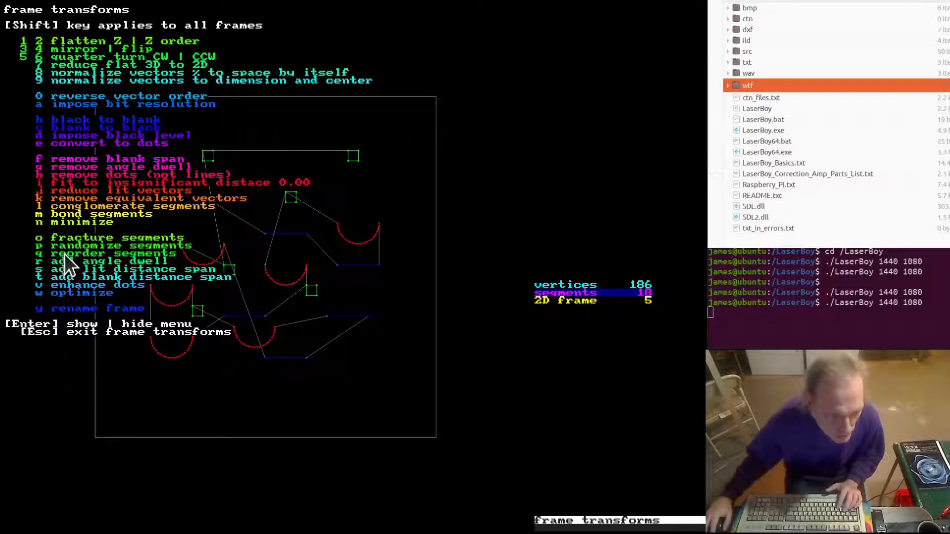
key(p)
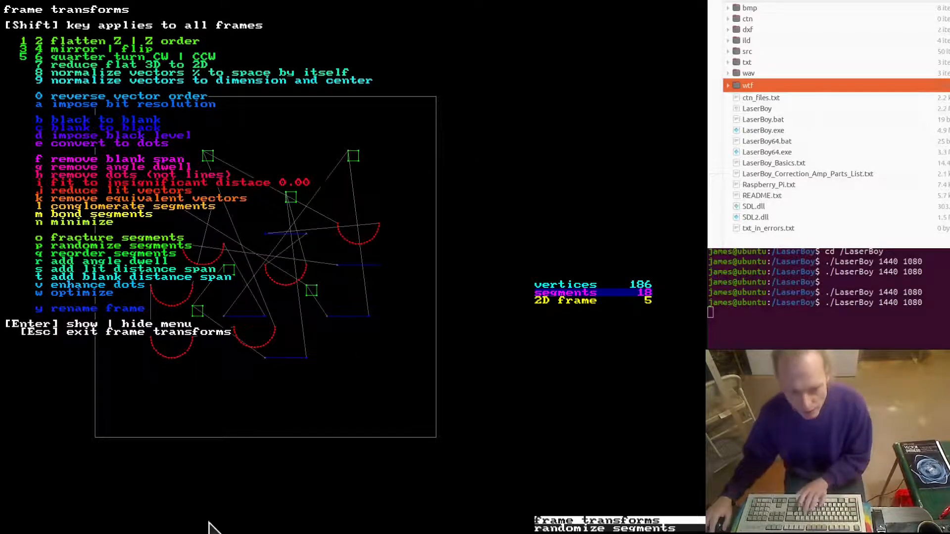
key(Escape)
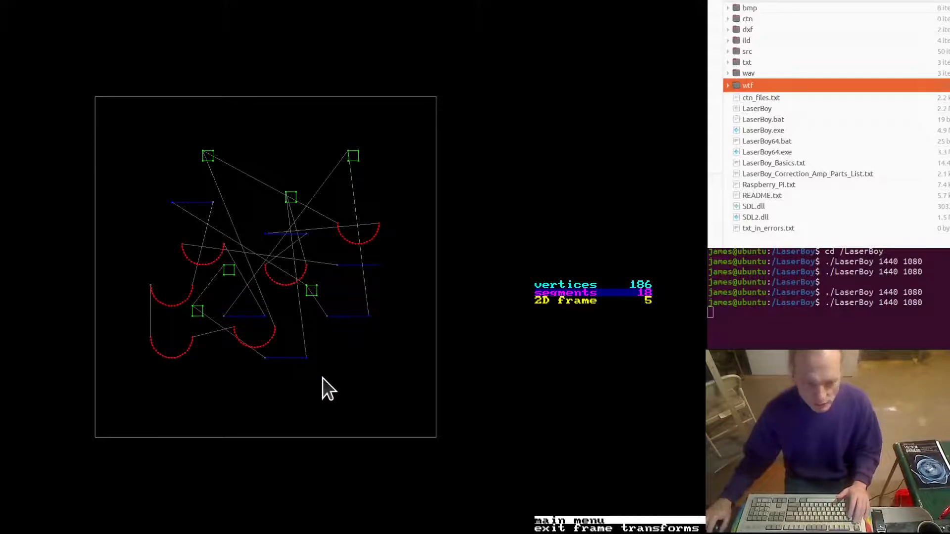
Step: Reorder the randomized segments of frame 5 to shorten the blank travel between them
key(t)
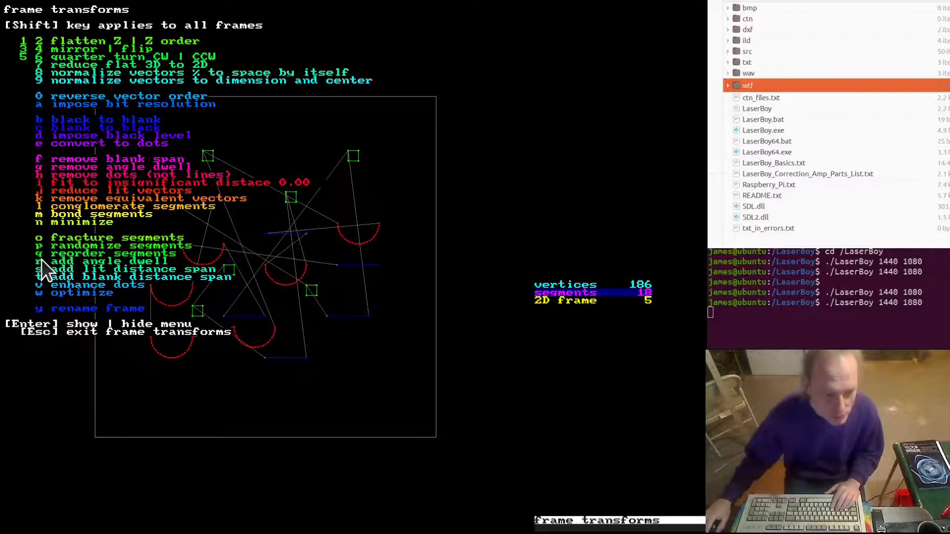
key(q)
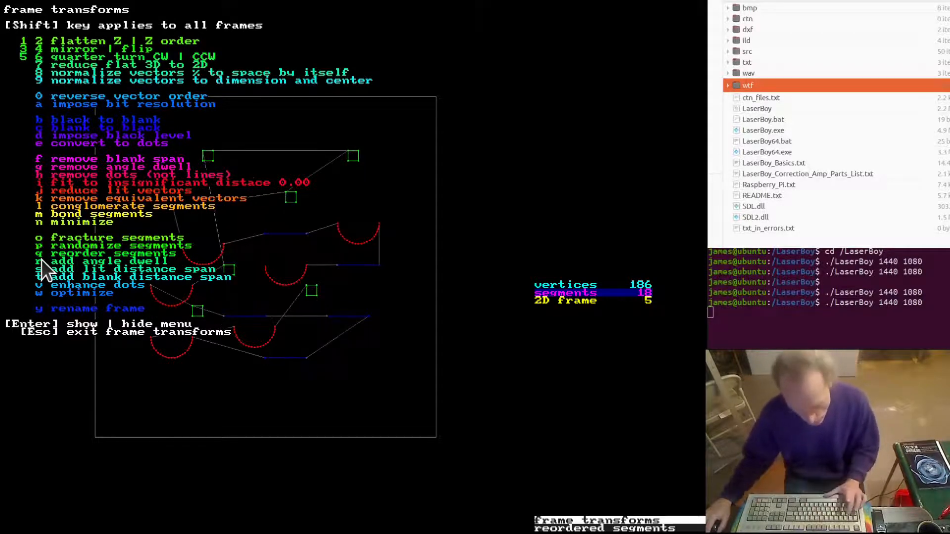
key(Escape)
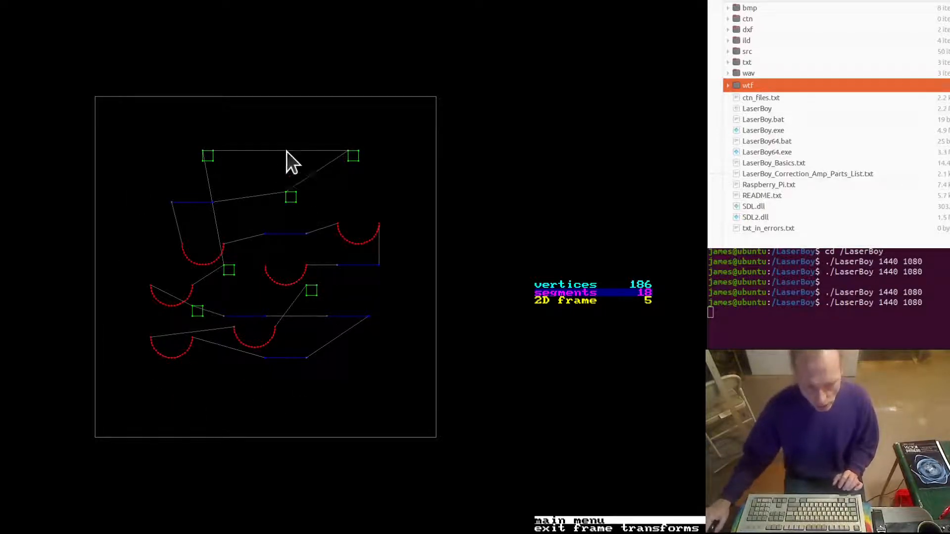
key(Escape)
key(Escape)
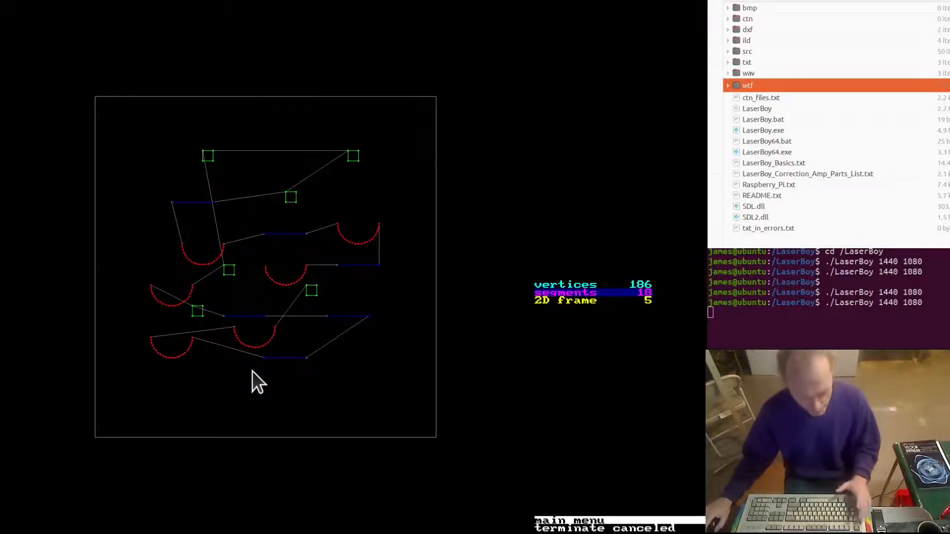
Step: Apply the add blank distance span transform to the reordered frame 5
key(f)
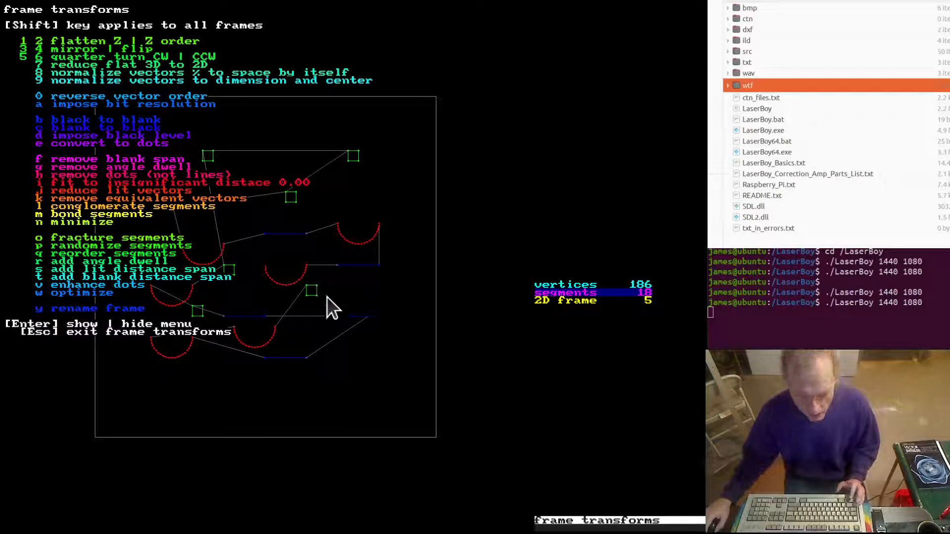
key(t)
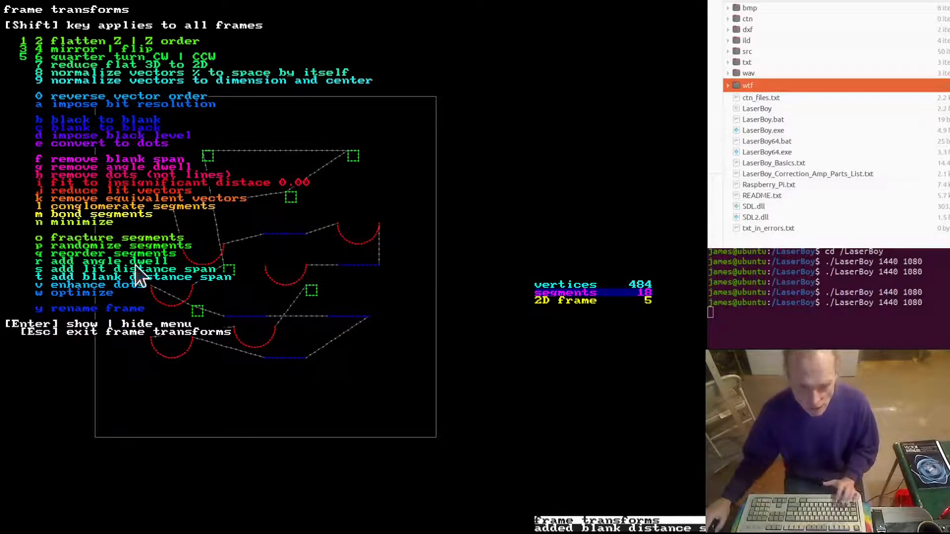
Step: Add angle dwell to the reordered frame 5 and review the optimization values in the value settings
key(r)
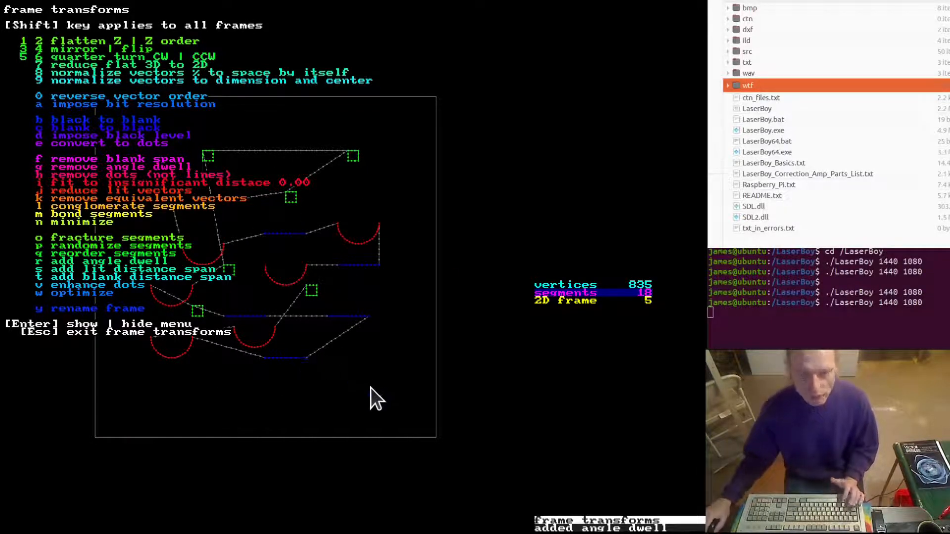
key(Escape)
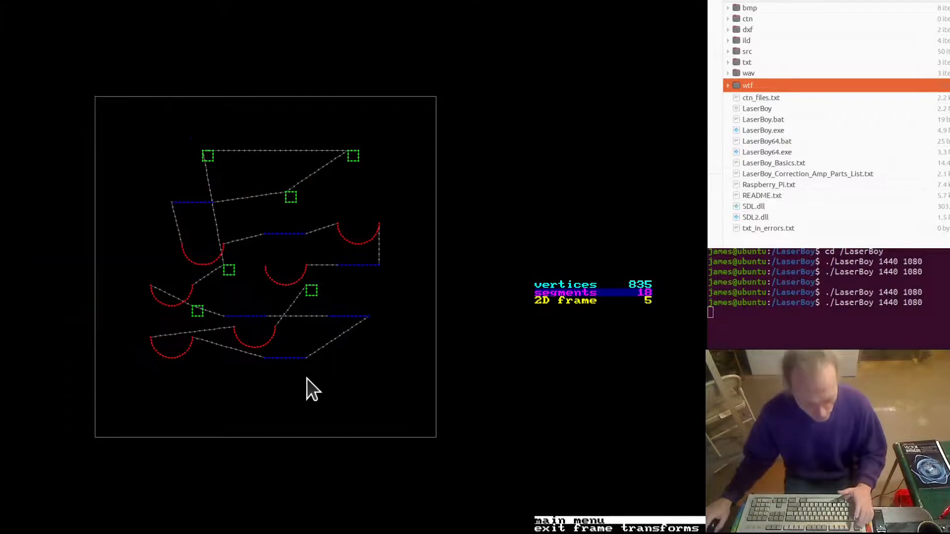
key(v)
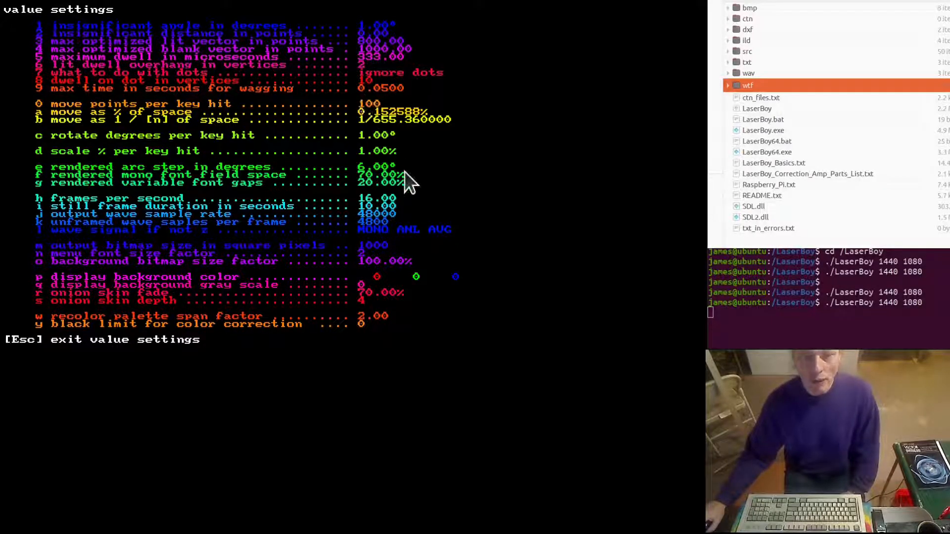
key(Escape)
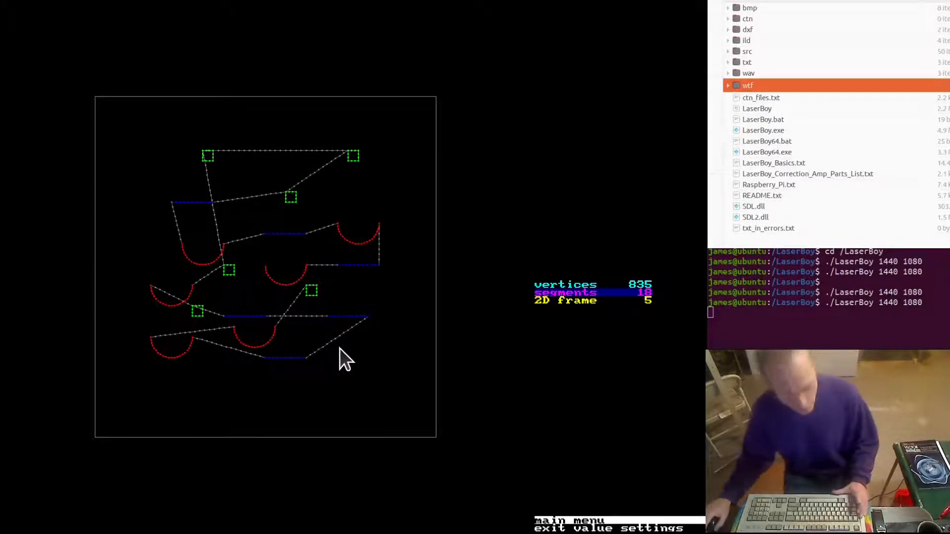
Step: Advance through the frame set to frame 24, the 3D rainbow spiral
key(plus)
key(plus)
key(plus)
key(plus)
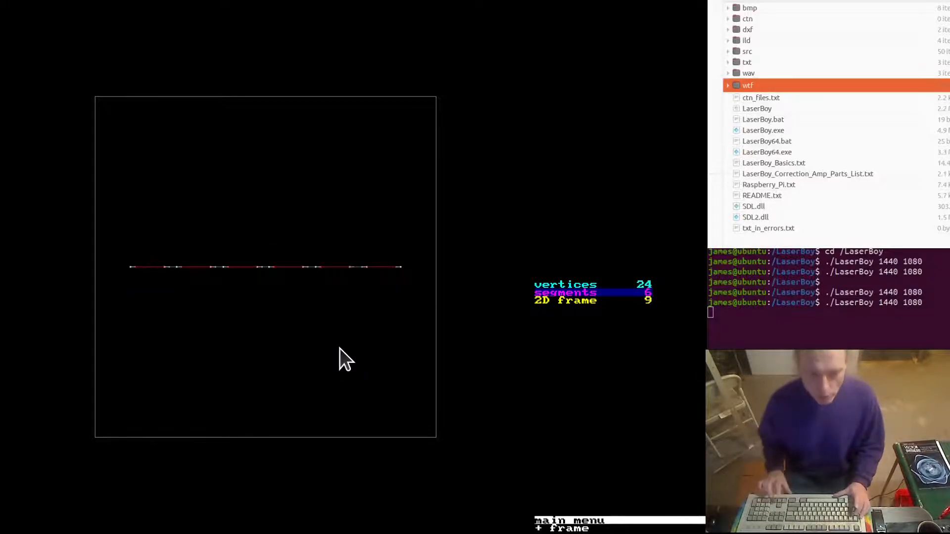
key(plus)
key(plus)
key(plus)
key(plus)
key(plus)
key(plus)
key(plus)
key(plus)
key(plus)
key(plus)
key(plus)
key(plus)
key(plus)
key(plus)
key(plus)
key(plus)
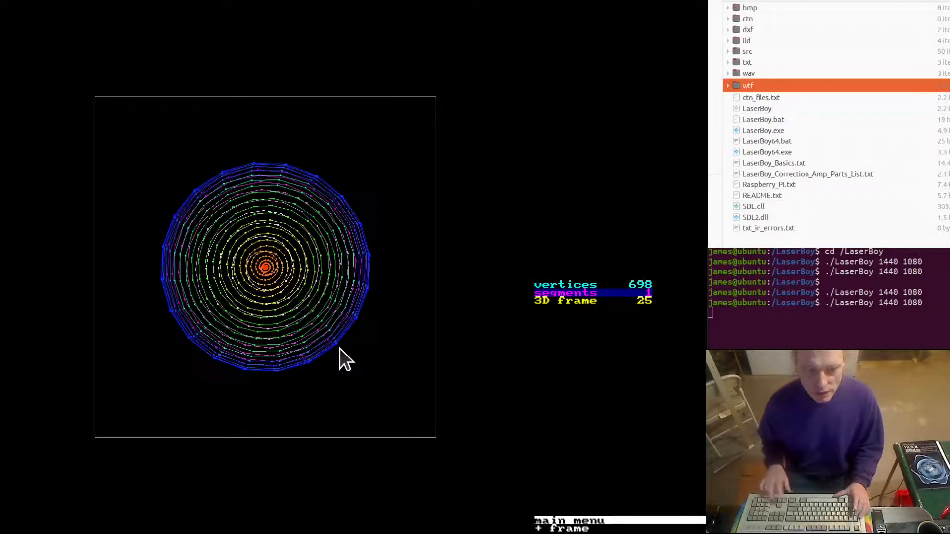
key(minus)
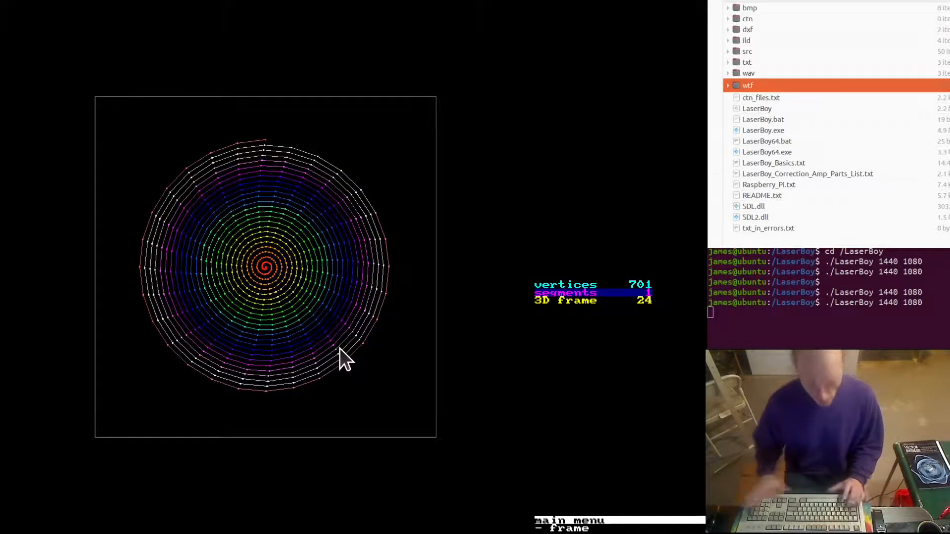
Step: Select the spiral from its first to last vertex and scale it up on itself until it fills the frame space
key(m)
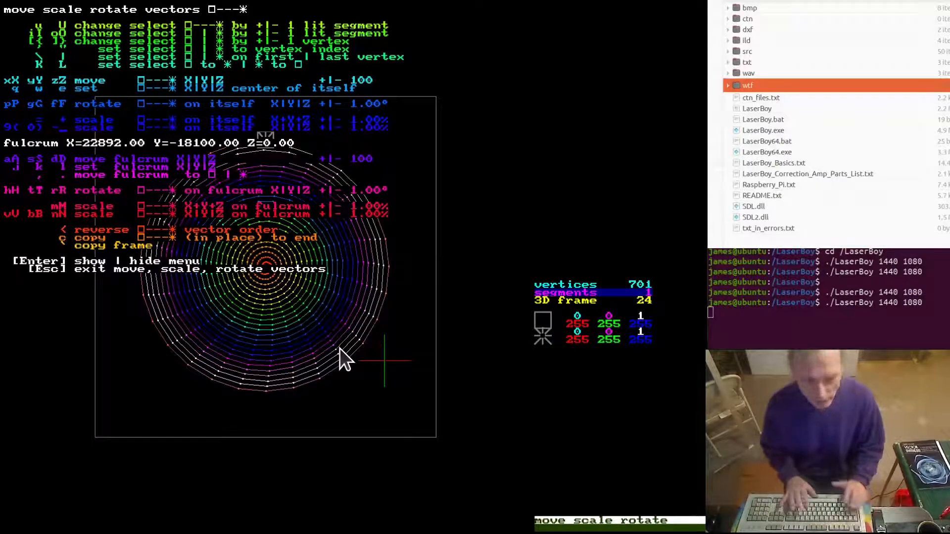
key(bar)
key(backslash)
key(equal)
key(equal)
key(equal)
key(equal)
key(equal)
key(equal)
key(equal)
key(equal)
key(equal)
key(equal)
key(equal)
key(equal)
key(equal)
key(equal)
key(equal)
key(equal)
key(equal)
key(equal)
key(equal)
key(equal)
key(equal)
key(Escape)
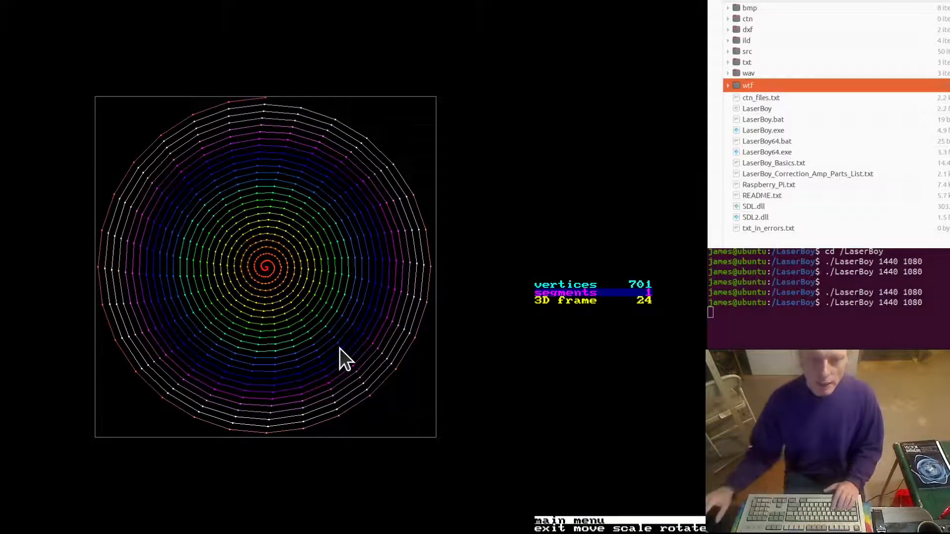
Step: Make ezfbHues the target palette and best match the spiral's colors to it, with the frame shown at full size
key(z)
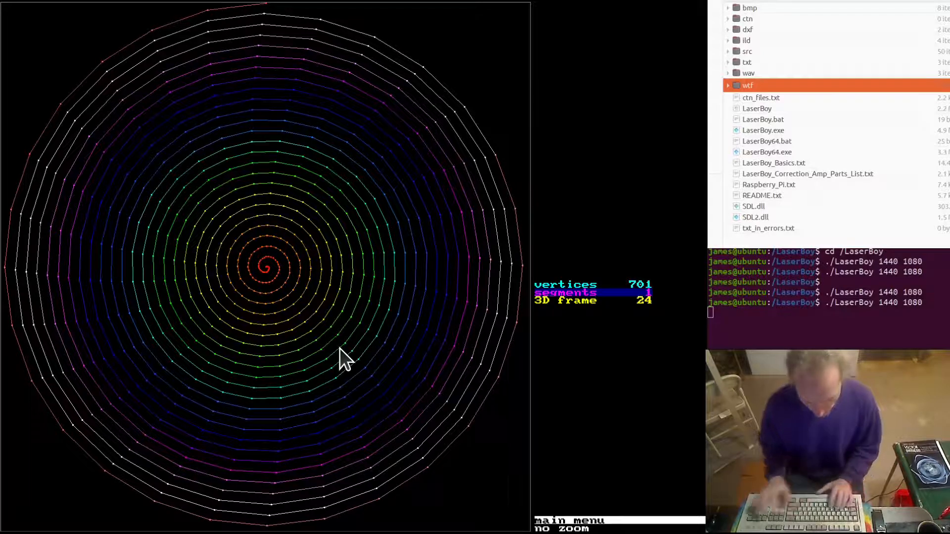
key(t)
key(Up)
key(Up)
key(Up)
key(Up)
key(Up)
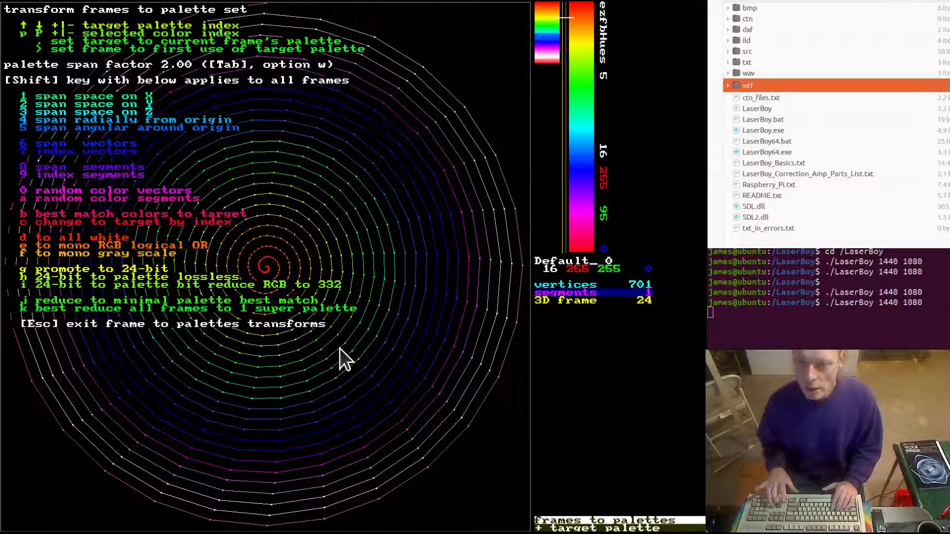
key(b)
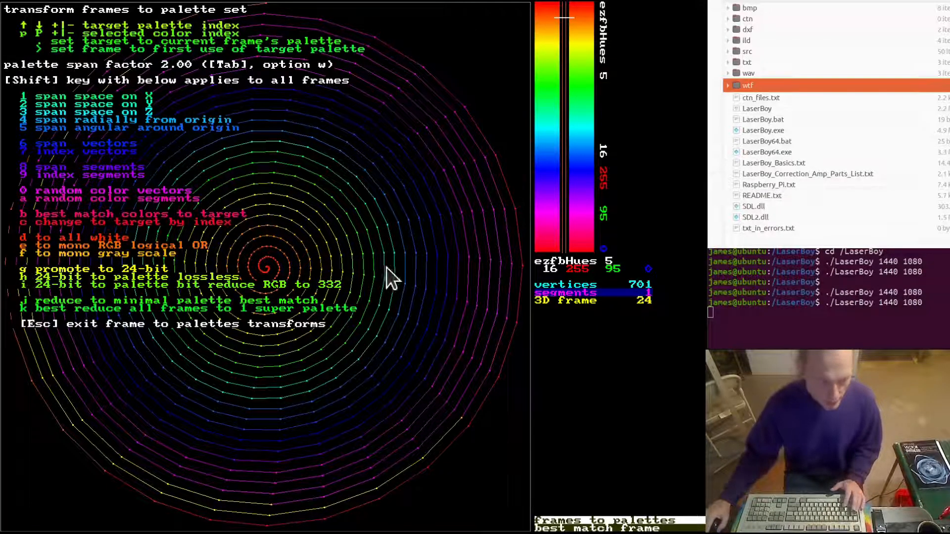
Step: Set the recolor palette span factor to 1 without saving the settings to LaserBoy.wtf
key(Tab)
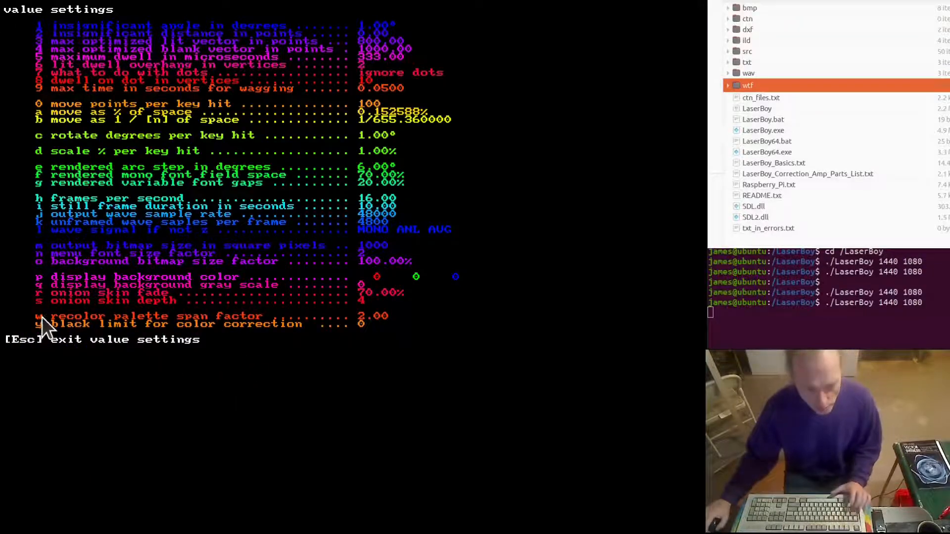
text(w)
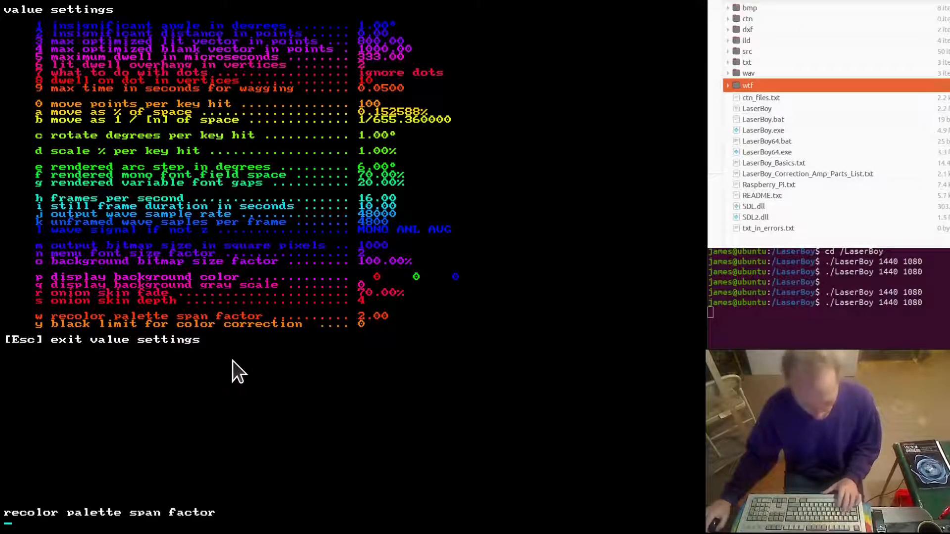
text(1)
key(Return)
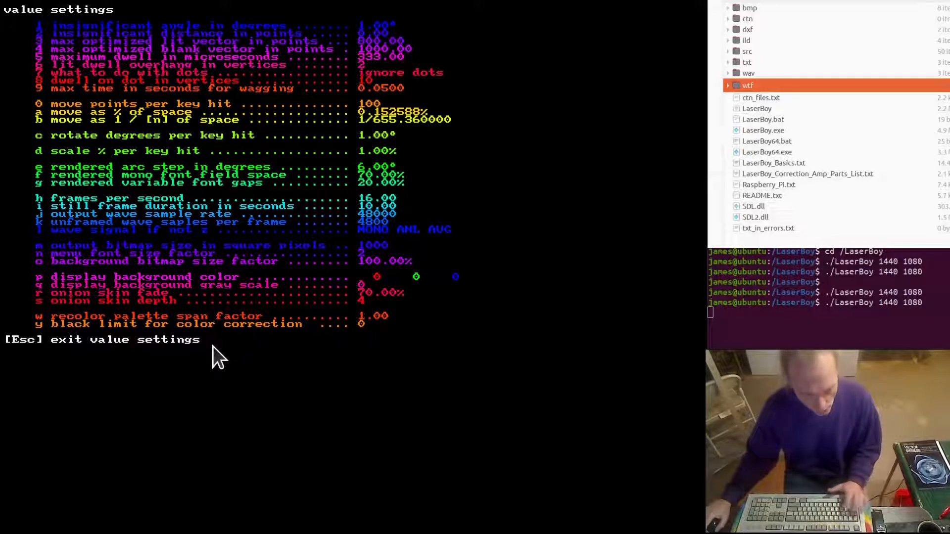
key(Escape)
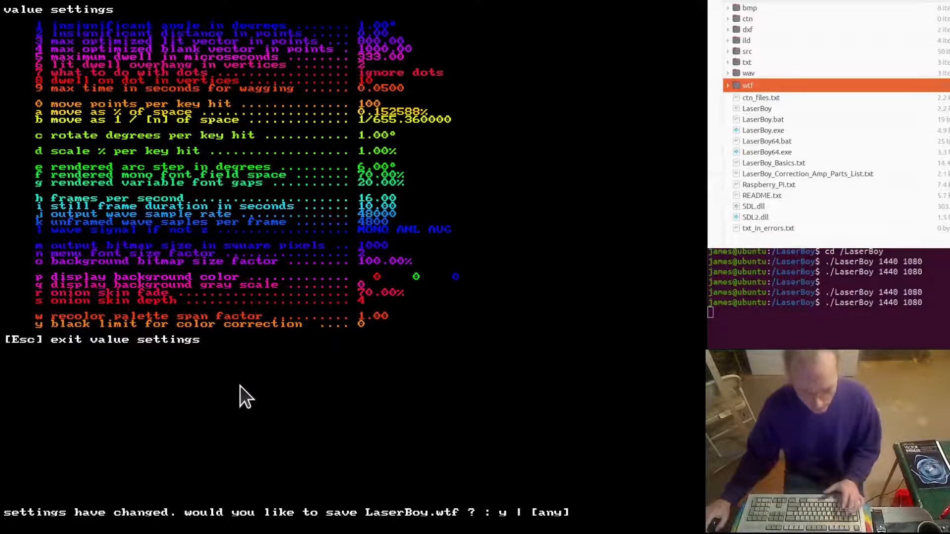
key(Escape)
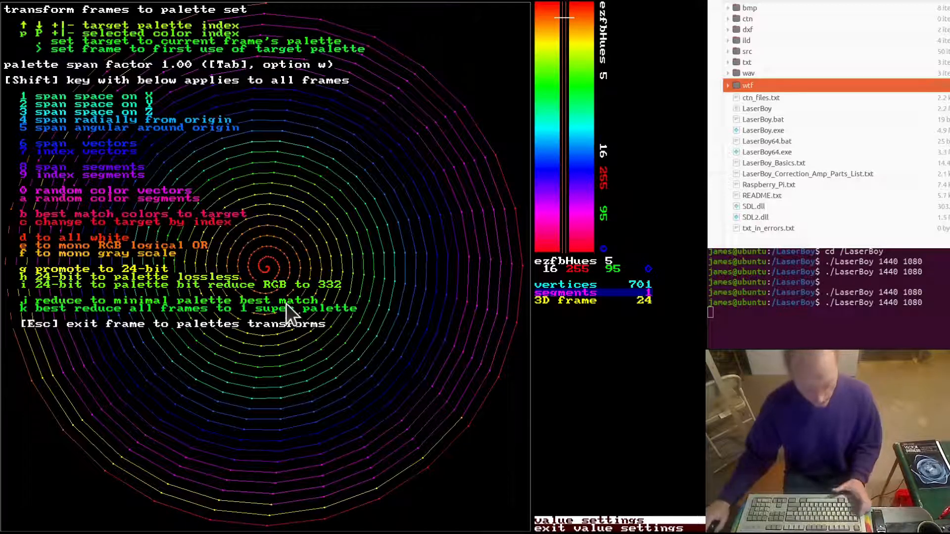
Step: Recolor the spiral by spanning the ezfbHues palette across space on X
key(1)
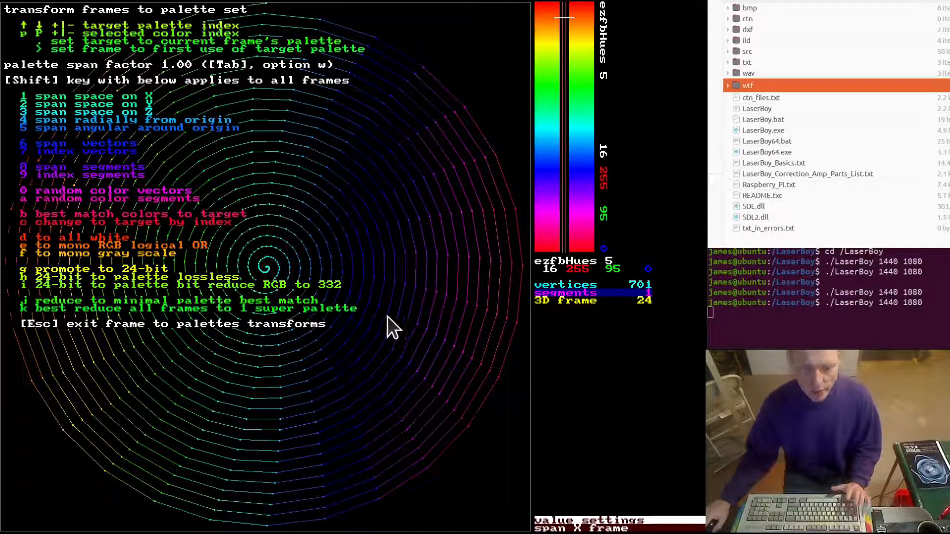
key(Escape)
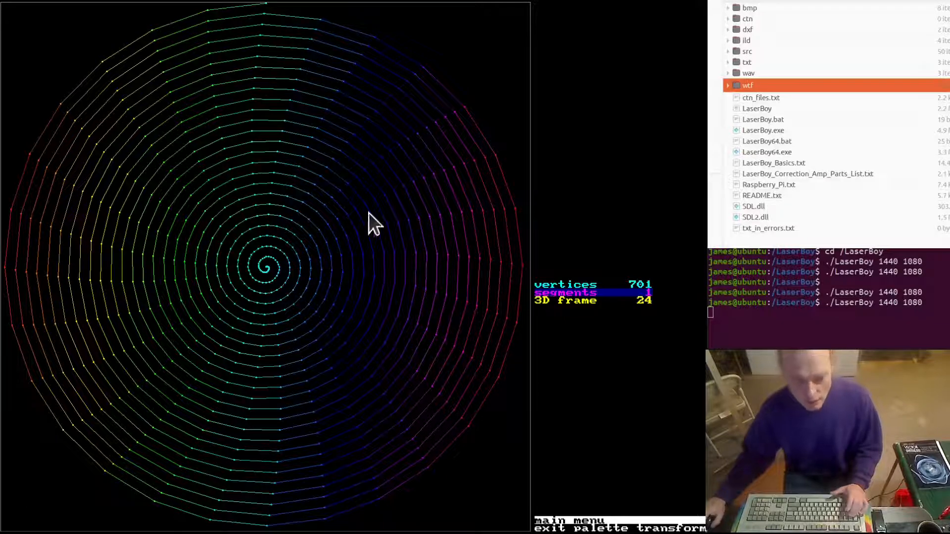
key(Escape)
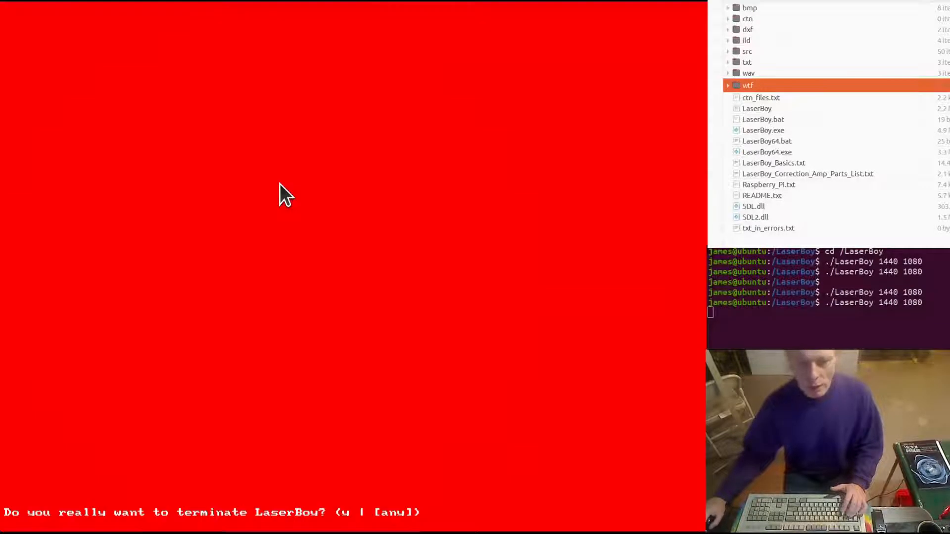
key(Escape)
Step: Add lit distance span to the spiral in frame 24 and review the maximum optimized lit vector setting
key(t)
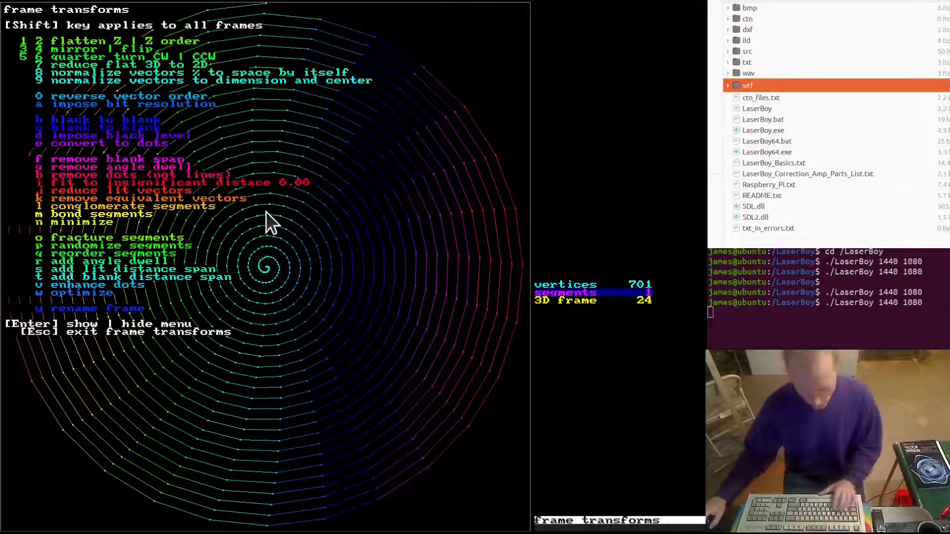
key(s)
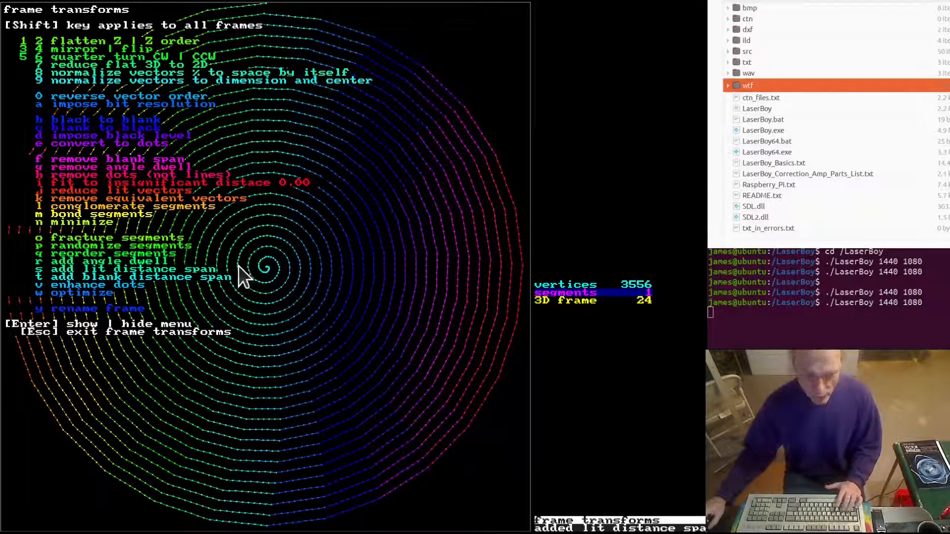
key(Escape)
key(v)
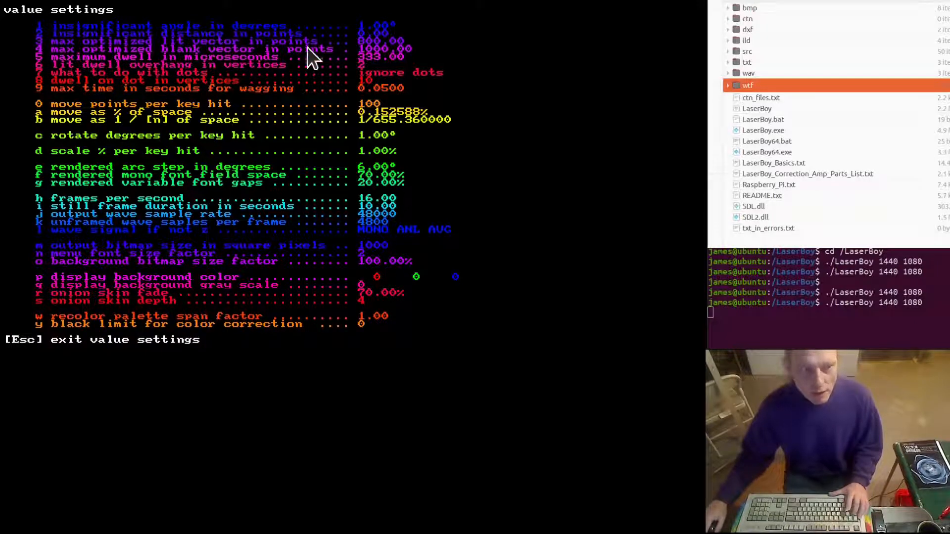
key(Escape)
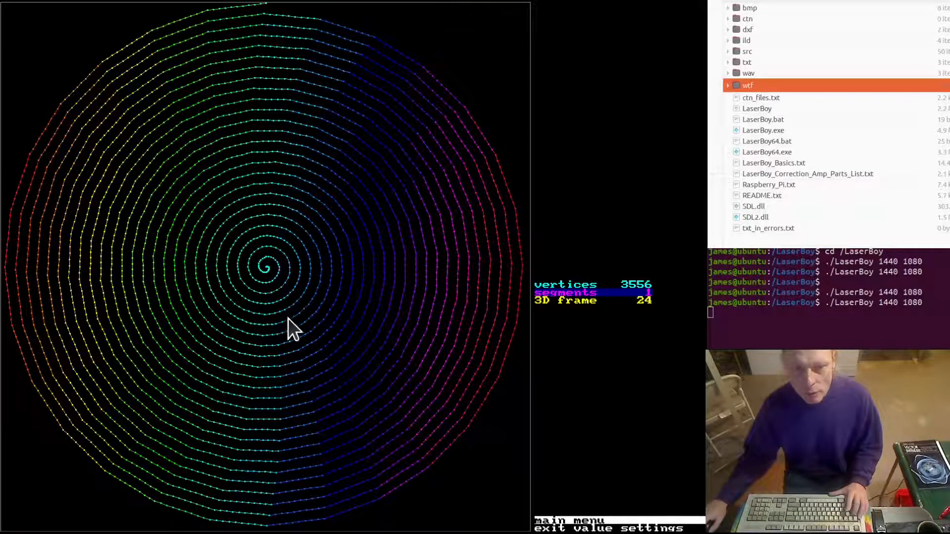
Step: Span the ezfbHues palette on X again over the spiral's added vertices
key(t)
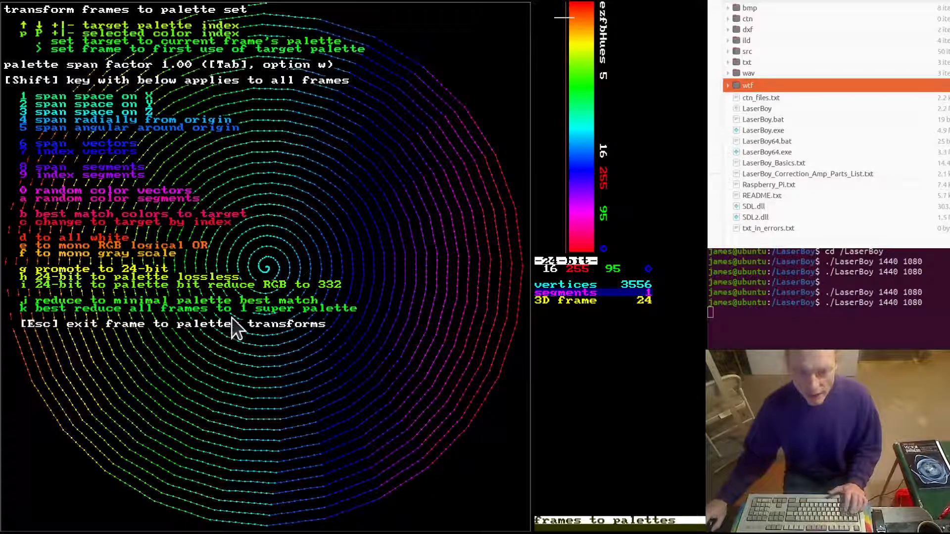
key(1)
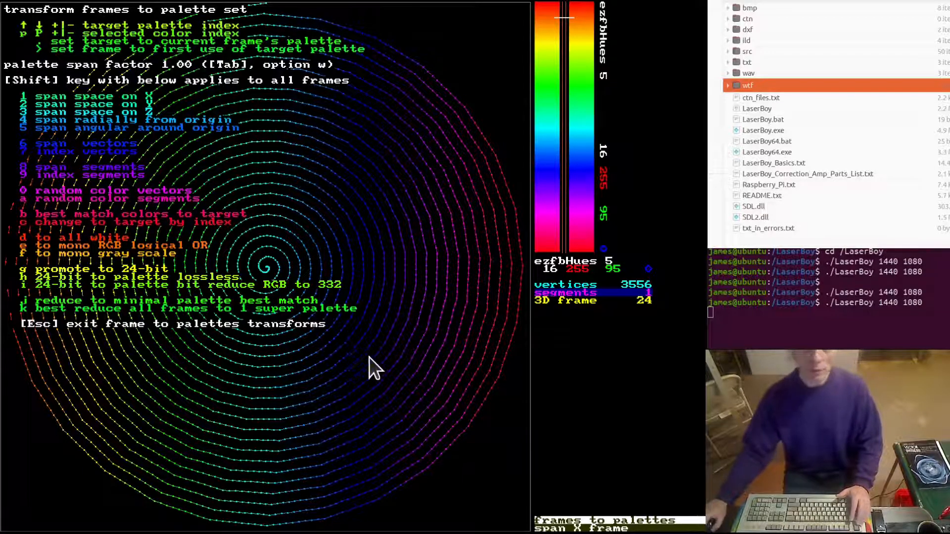
key(Escape)
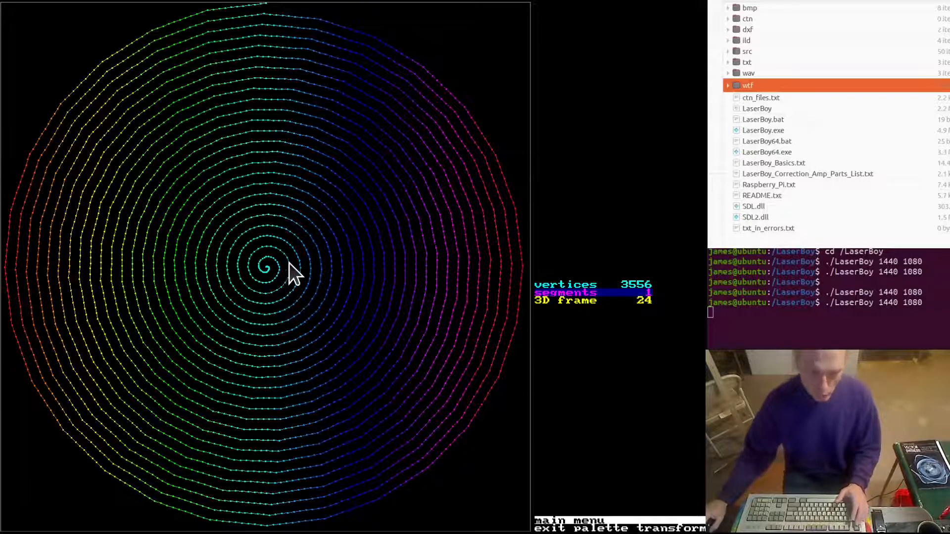
Step: Terminate LaserBoy and confirm the exit
key(Escape)
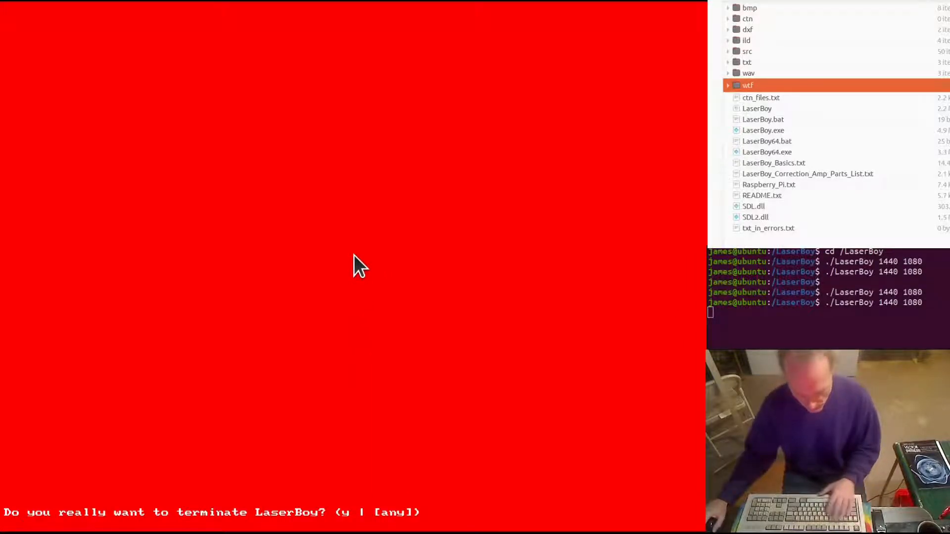
key(y)
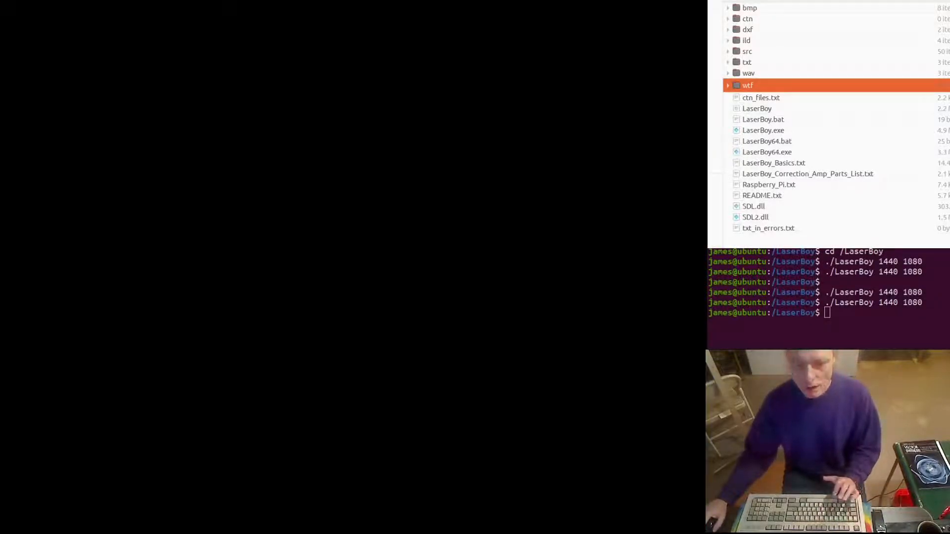